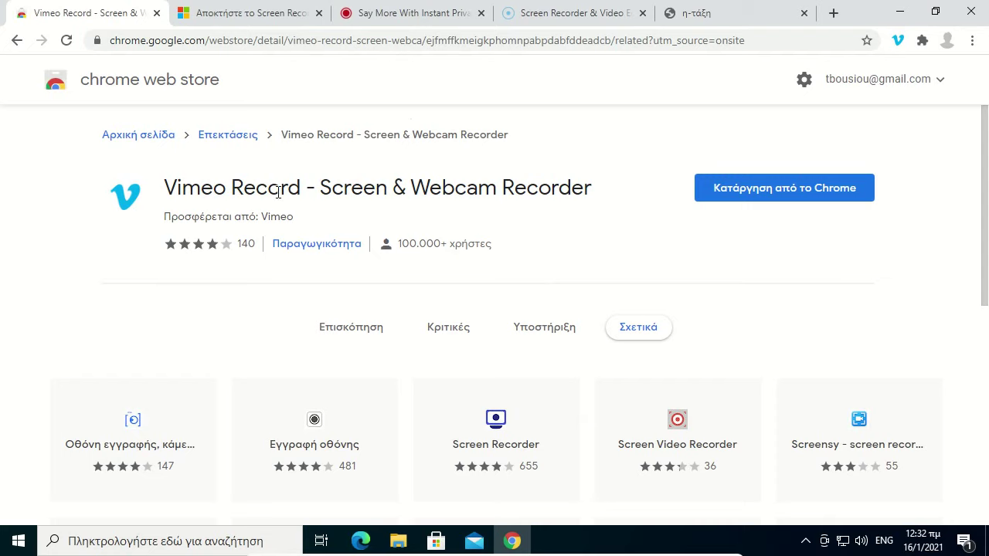
Check the Vimeo Record extension's store title and its pinned status in the browser's extension list
double_click(239, 189)
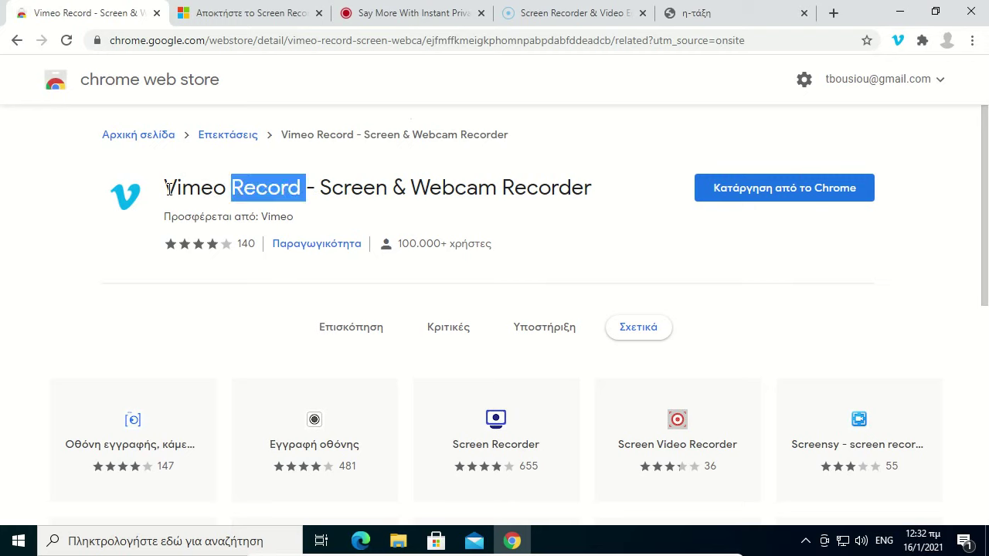
drag(168, 188, 305, 190)
click(601, 221)
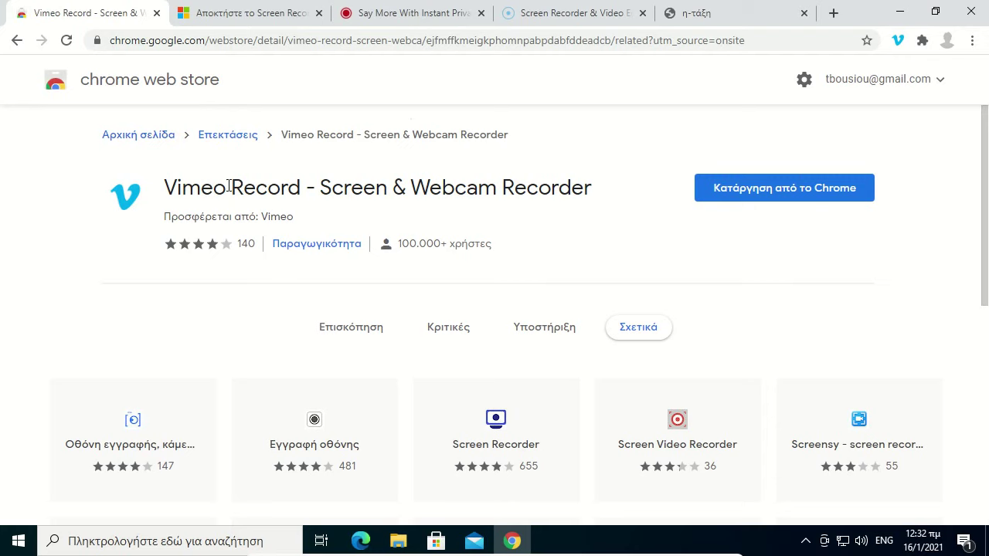
click(922, 40)
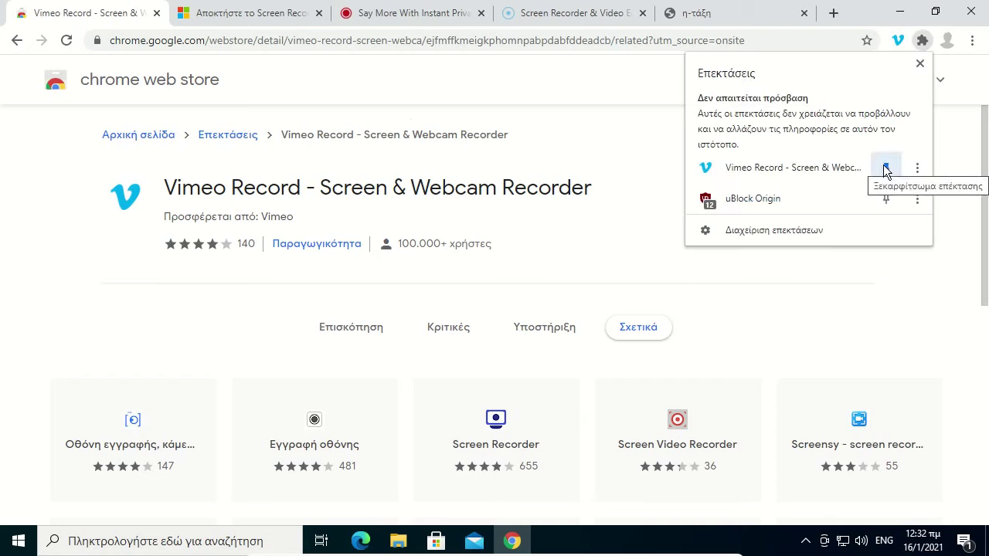
click(958, 178)
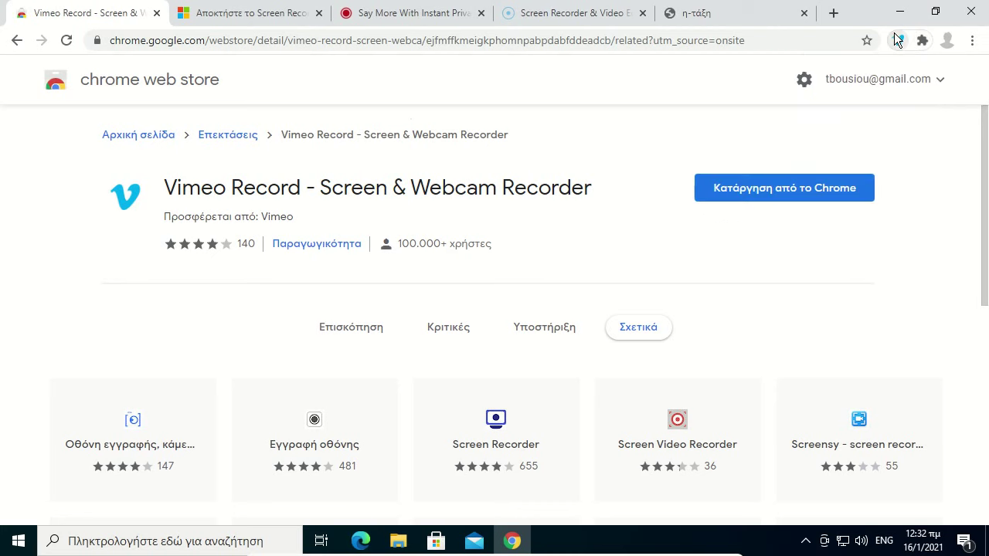
Switch to the η-τάξη web page and open the Vimeo Record extension there
click(539, 15)
click(699, 14)
scroll(613, 257, down, 3)
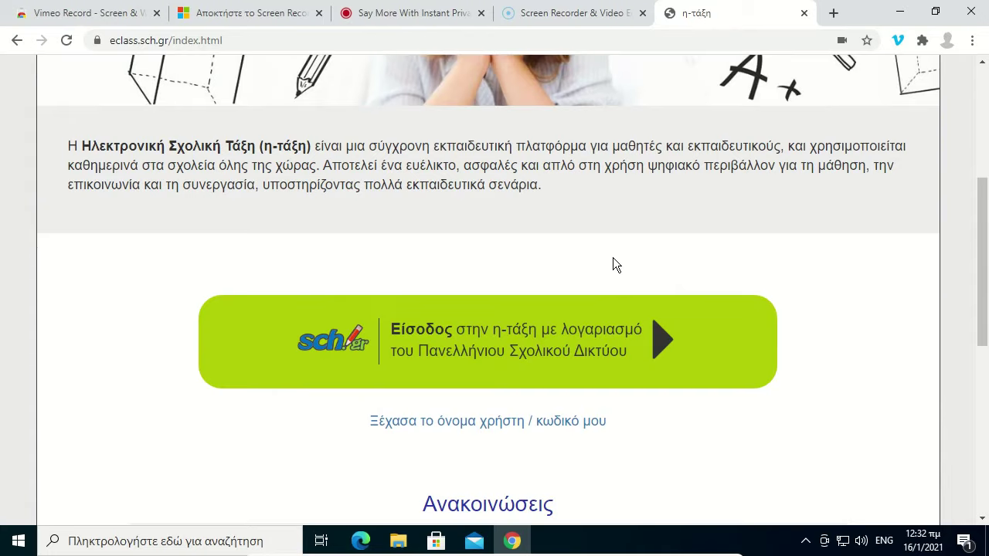
scroll(612, 272, up, 3)
scroll(580, 228, up, 1)
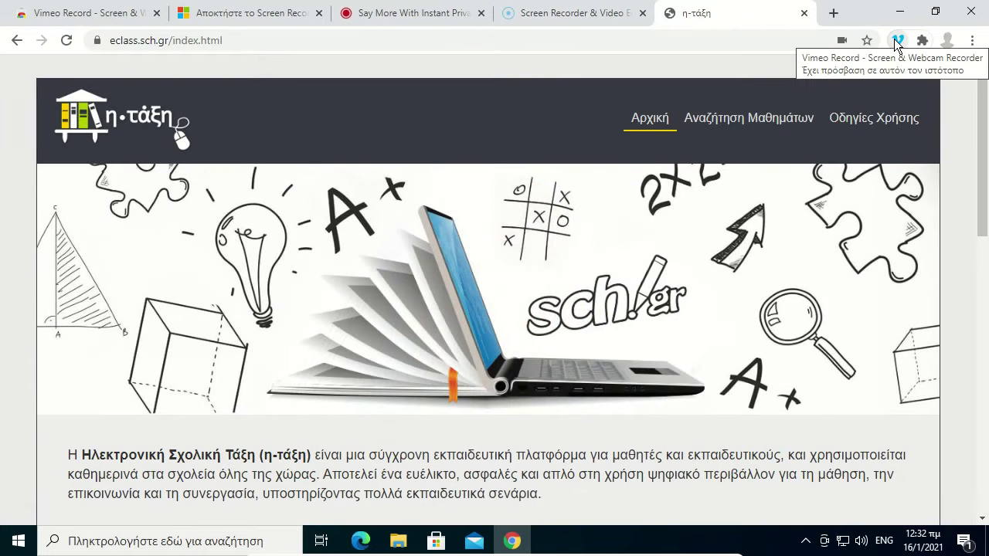
click(896, 40)
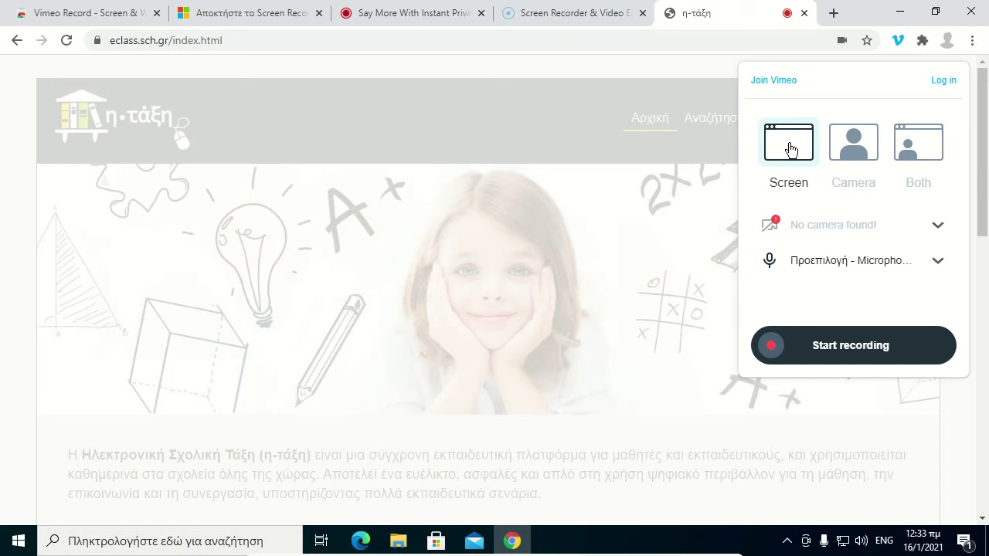
Look through the available microphone sources and try muting and unmuting the default microphone
click(935, 263)
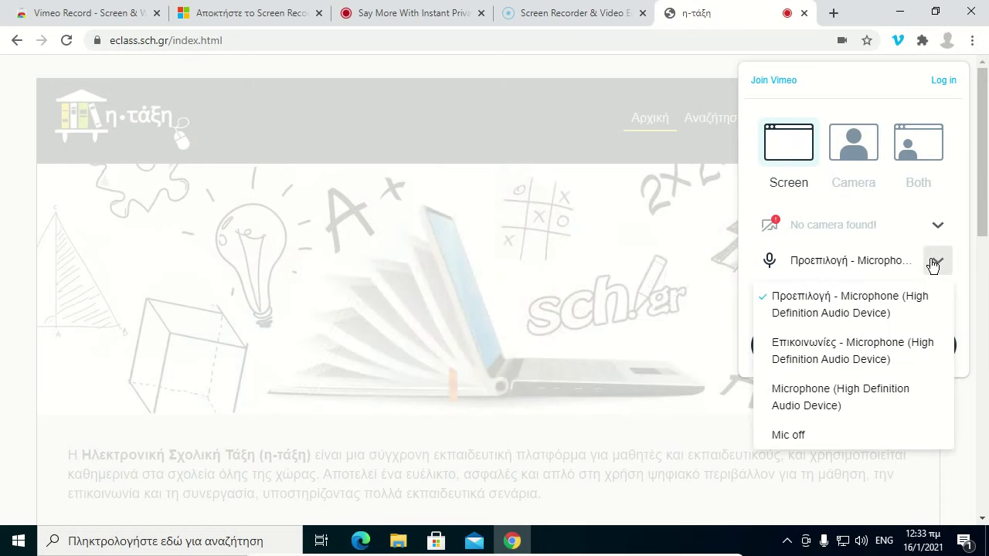
click(933, 265)
click(775, 264)
click(775, 264)
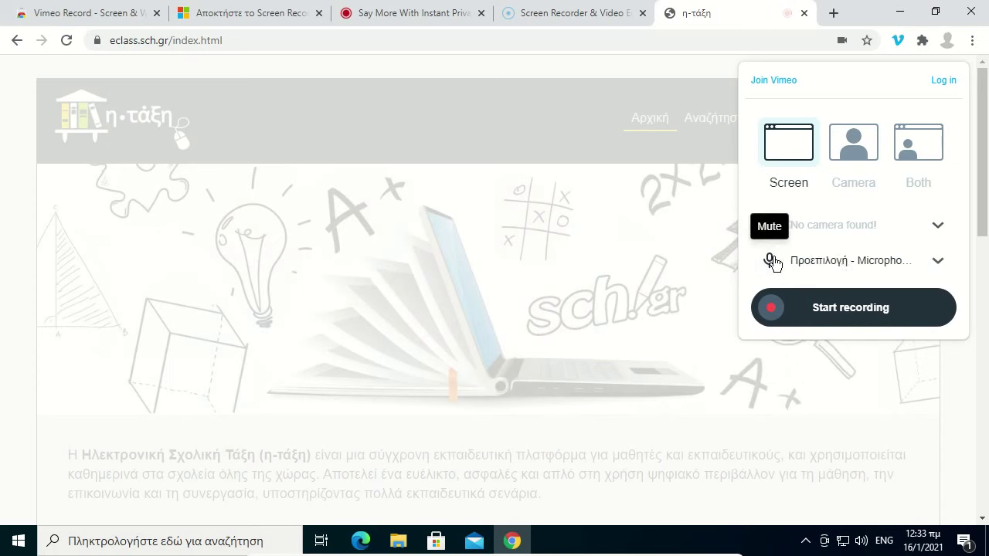
click(936, 262)
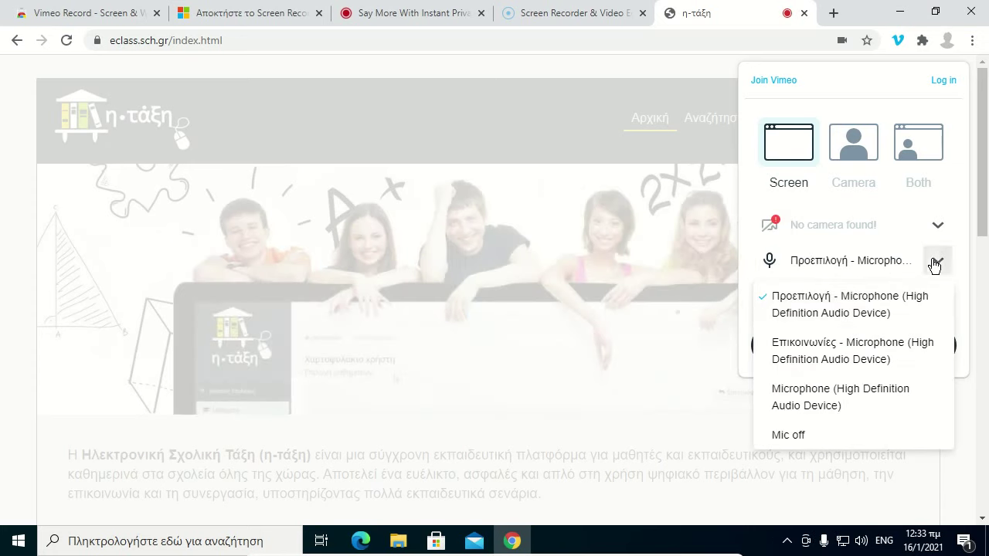
click(937, 263)
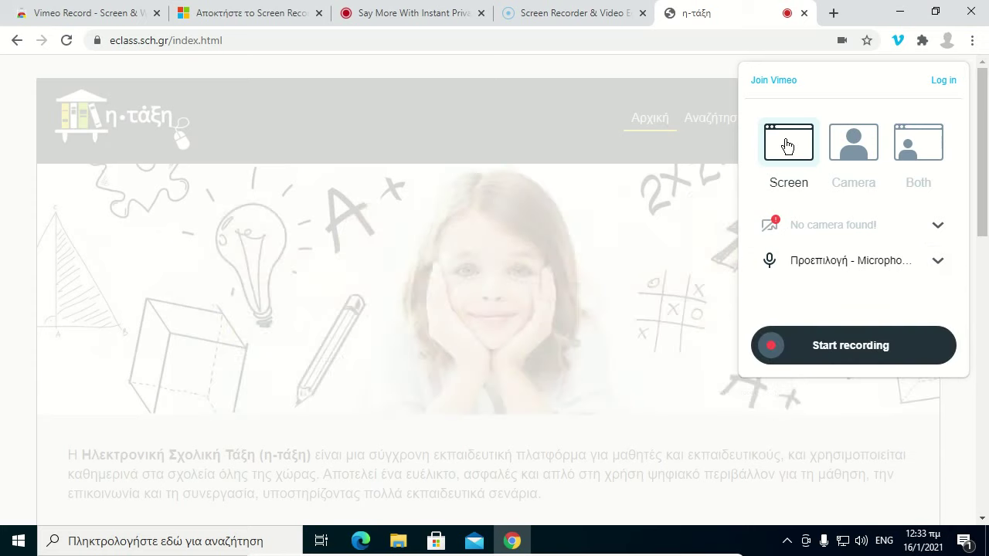
Start a screen-only recording and go through the application window, Chrome tab and entire screen sharing choices
click(821, 353)
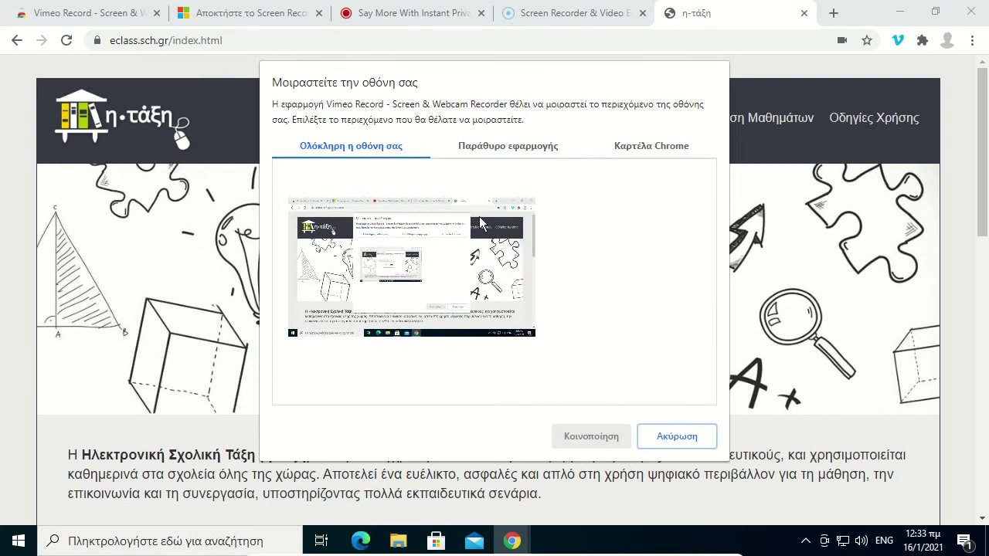
click(500, 145)
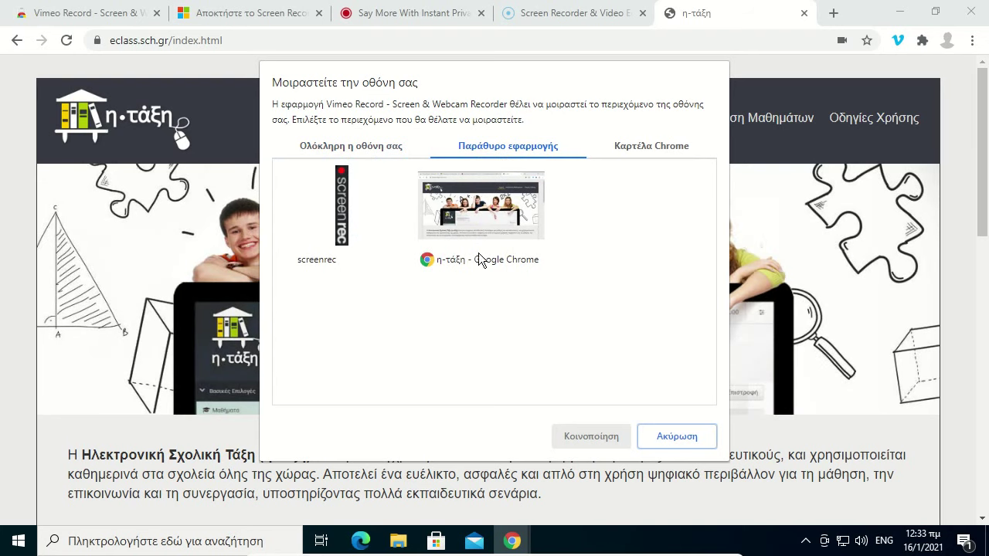
click(640, 146)
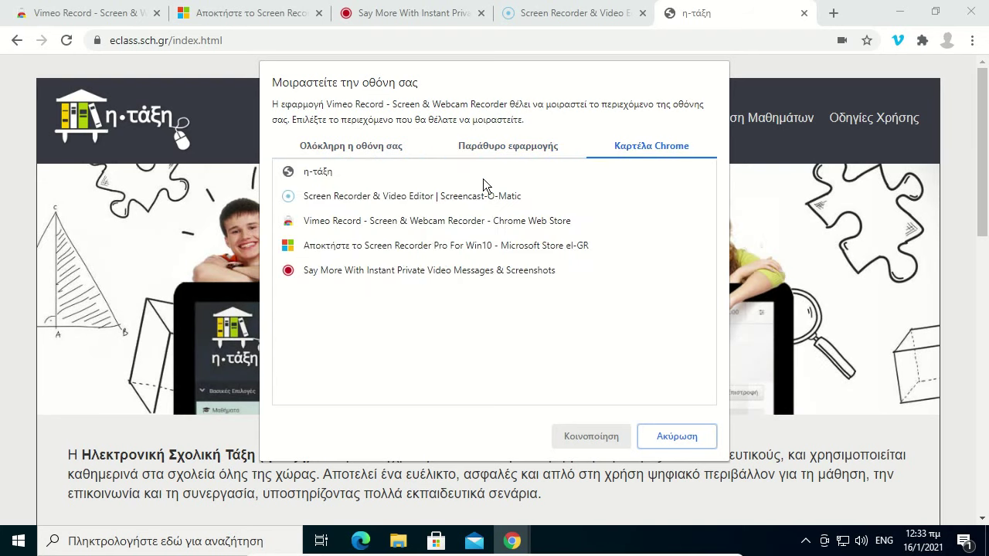
click(496, 147)
click(364, 143)
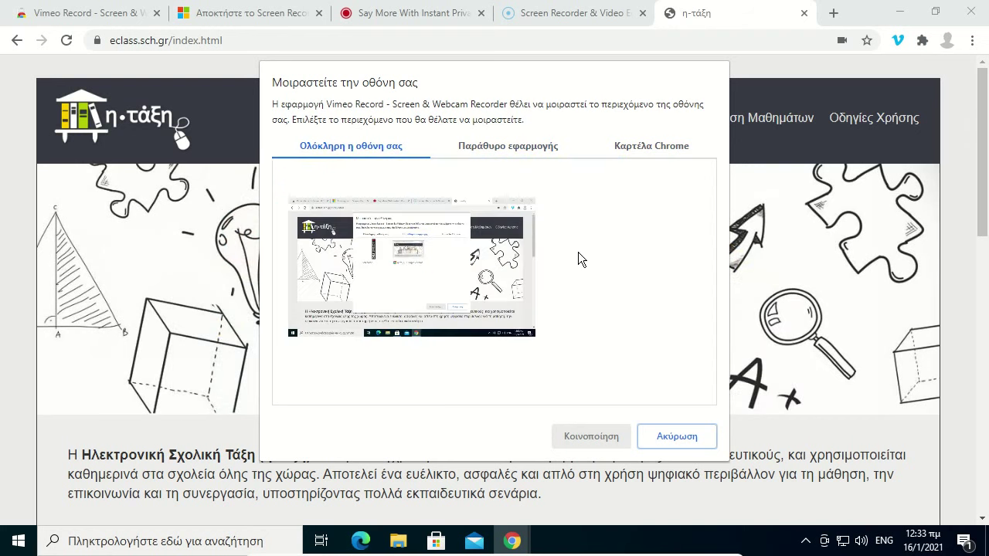
Share the entire screen with the recorder and hide the sharing notification
click(463, 294)
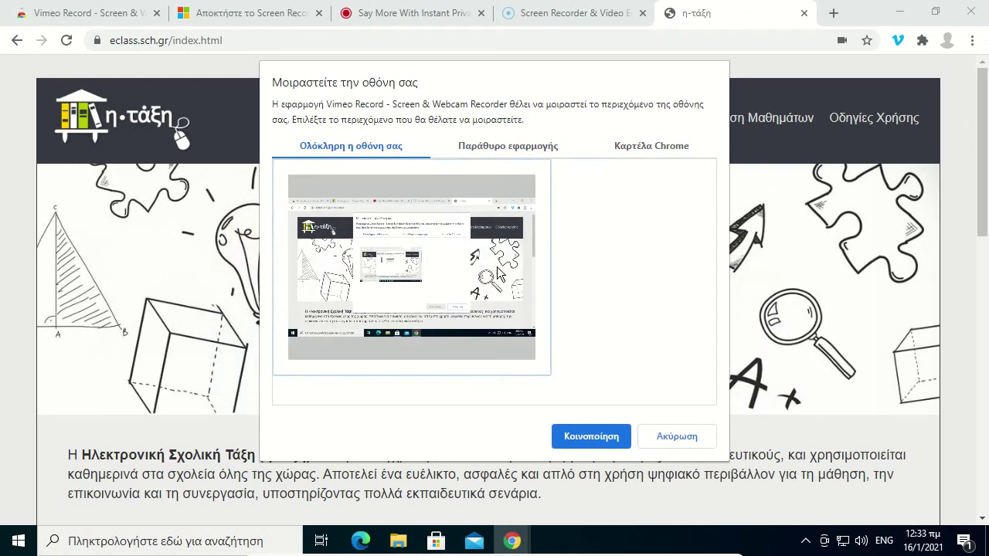
click(591, 438)
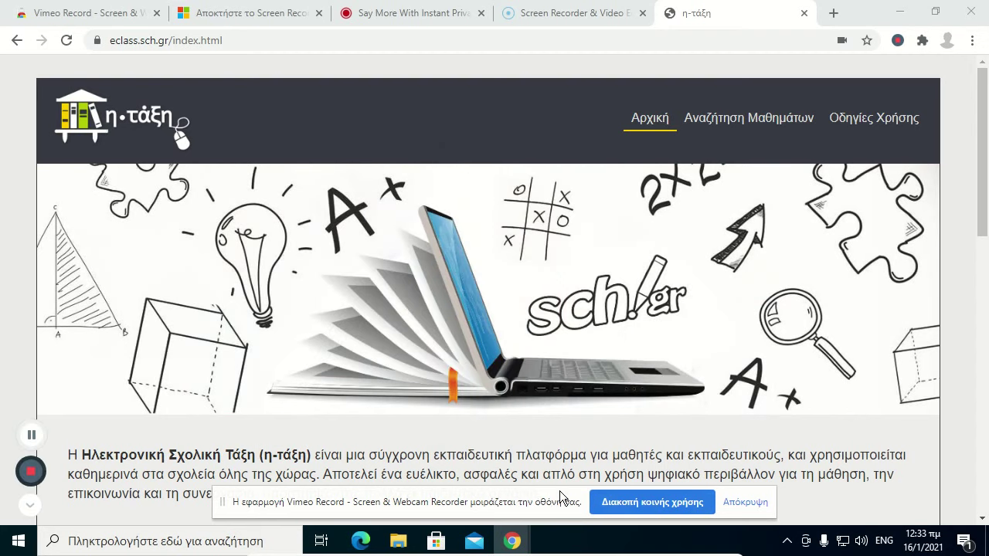
click(744, 503)
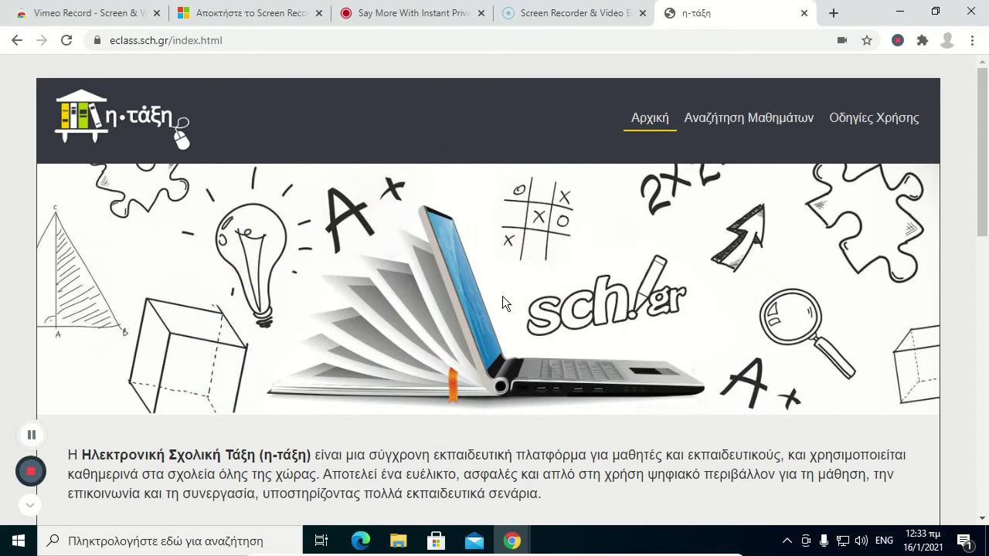
While recording, browse the η-τάξη home page and open the Αναζήτηση Μαθημάτων page down to its list of prefectures
scroll(479, 306, down, 5)
scroll(401, 335, up, 5)
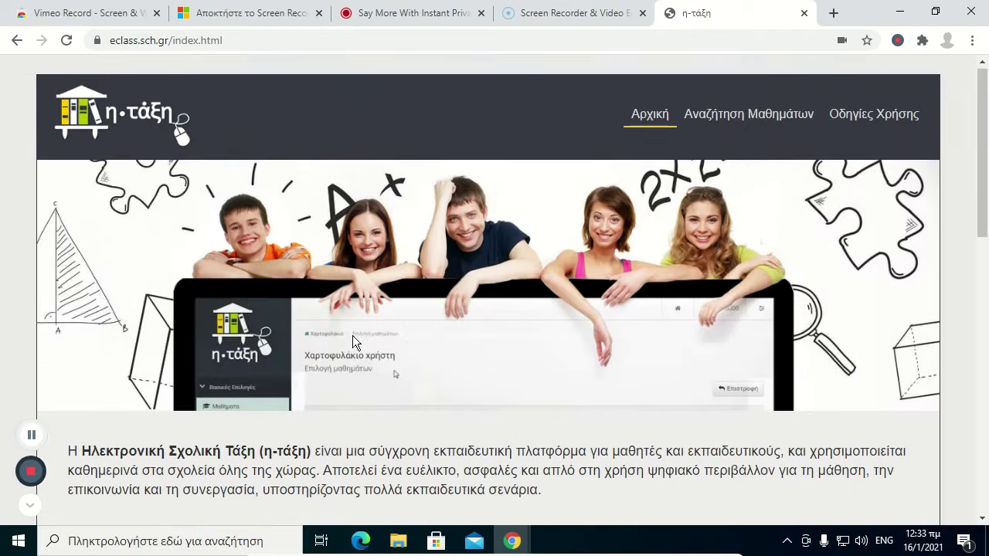
scroll(352, 335, down, 4)
scroll(353, 335, up, 4)
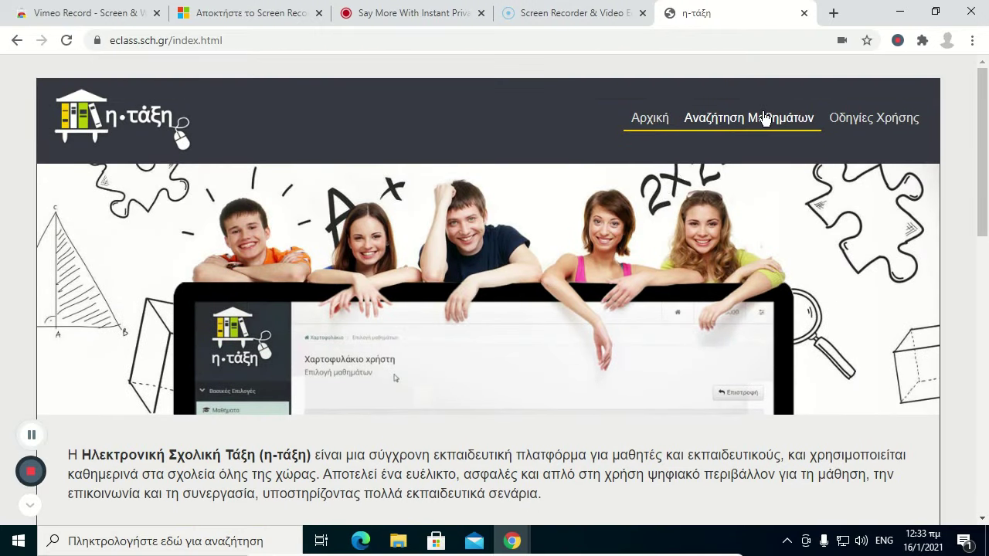
click(765, 117)
scroll(348, 286, down, 7)
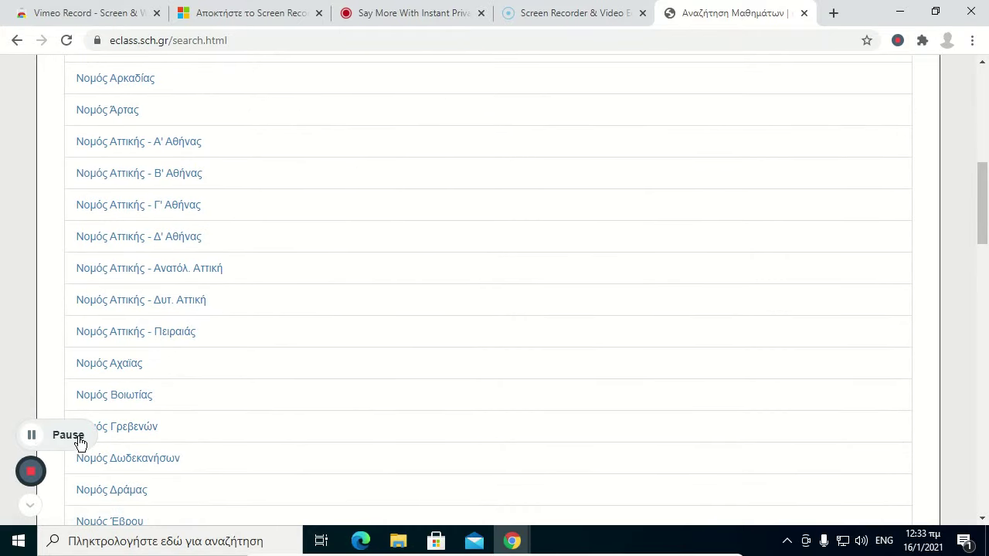
Pause the recording and browse the list of prefectures while it is paused
click(53, 443)
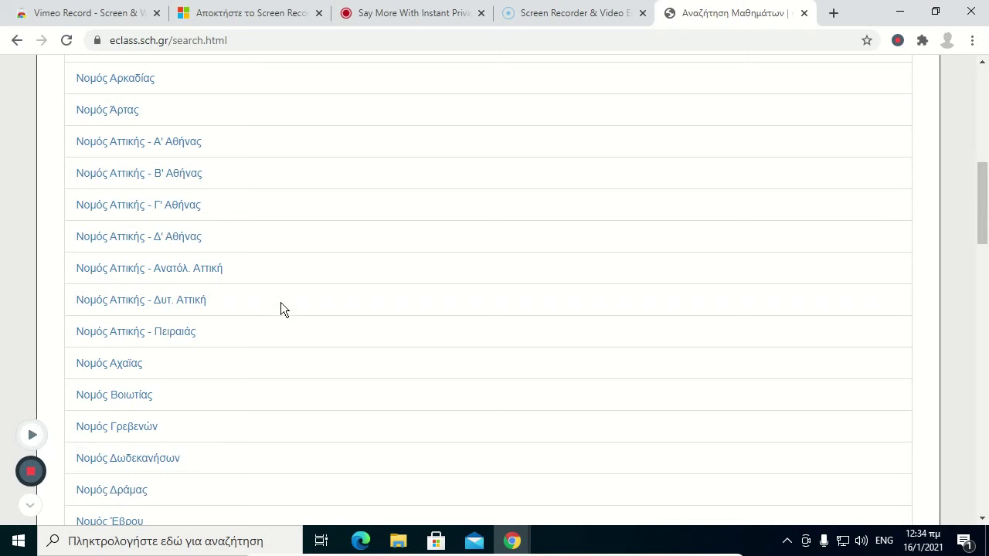
scroll(280, 309, down, 3)
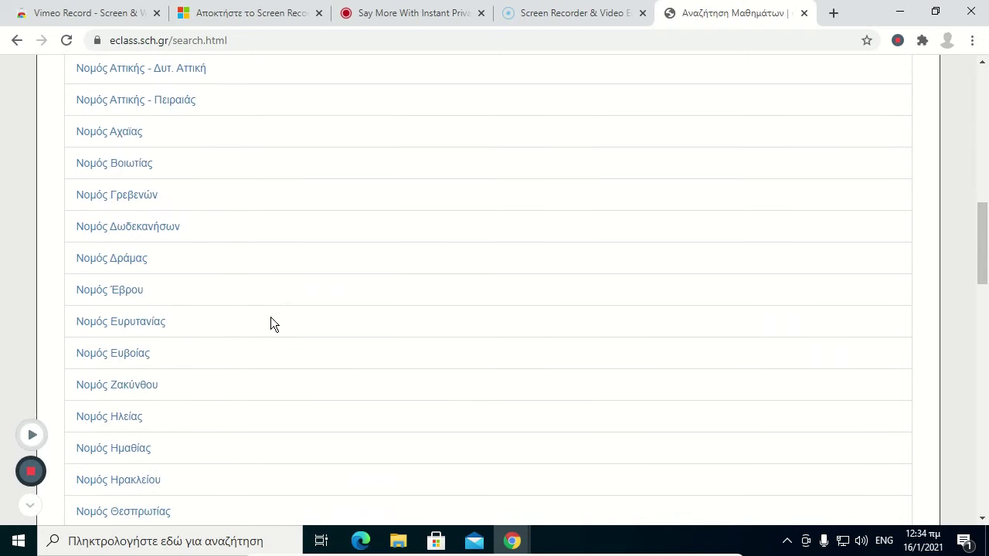
scroll(270, 316, up, 5)
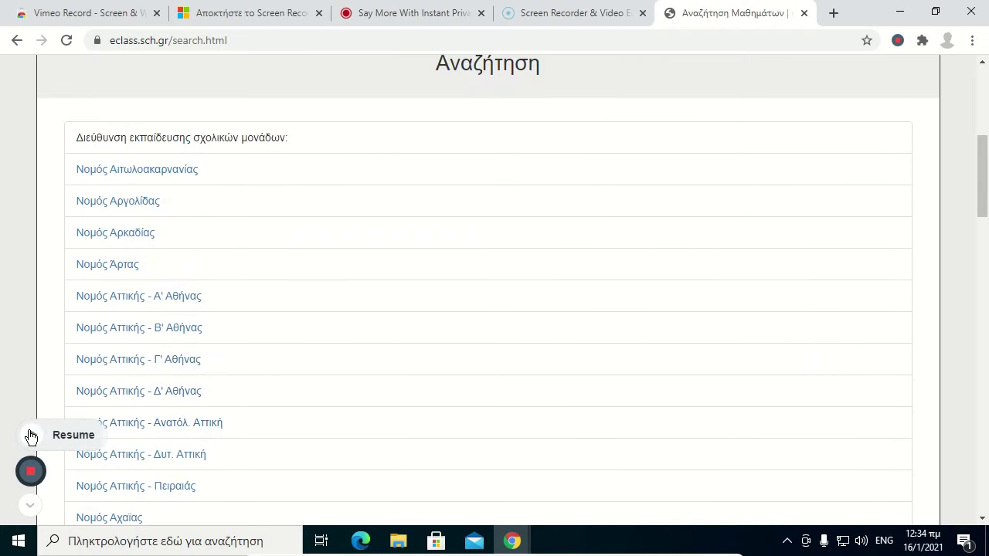
Resume the recording, go back up to the search page's banner, and stop the recording
click(31, 435)
scroll(267, 344, up, 4)
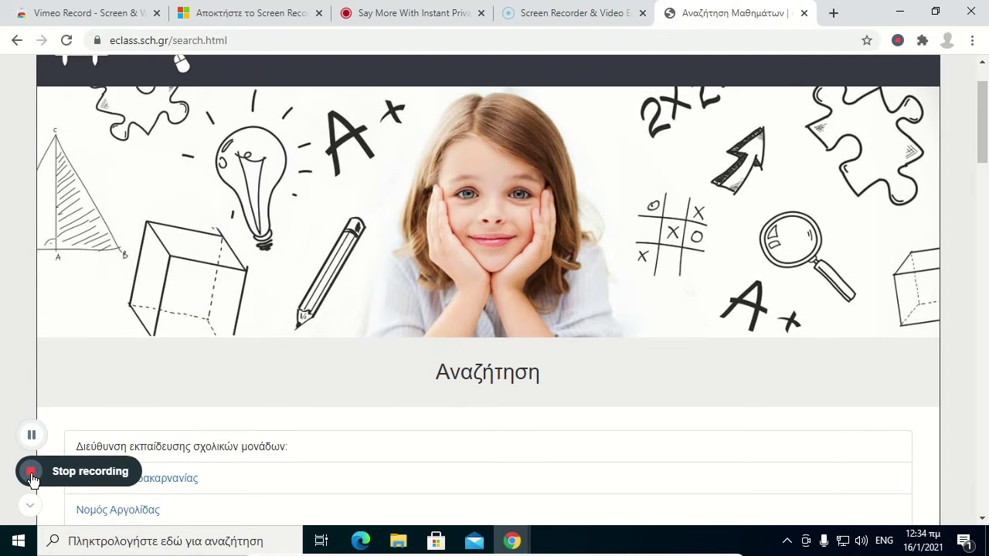
click(897, 40)
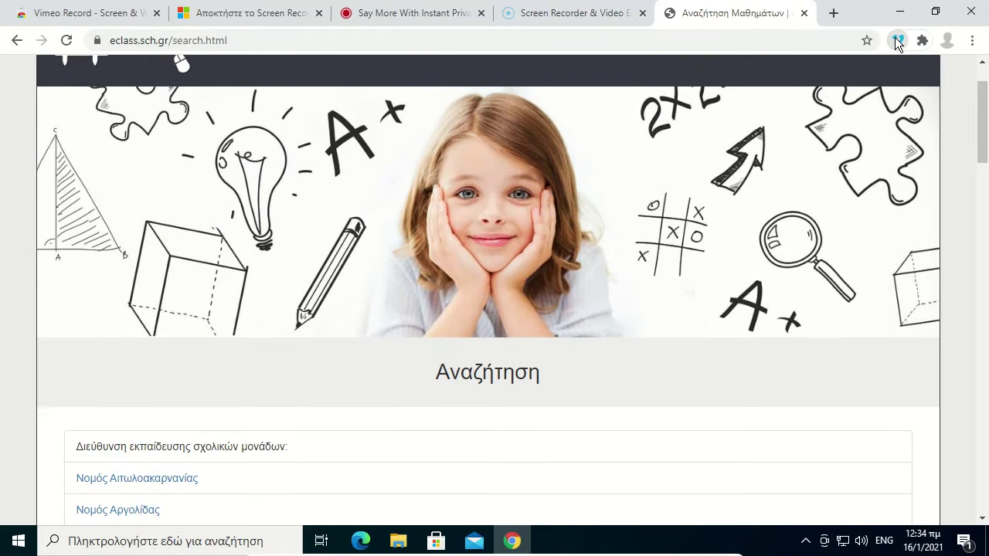
Log in to Vimeo with the existing Google account to save the recorded video
mouse_move(605, 243)
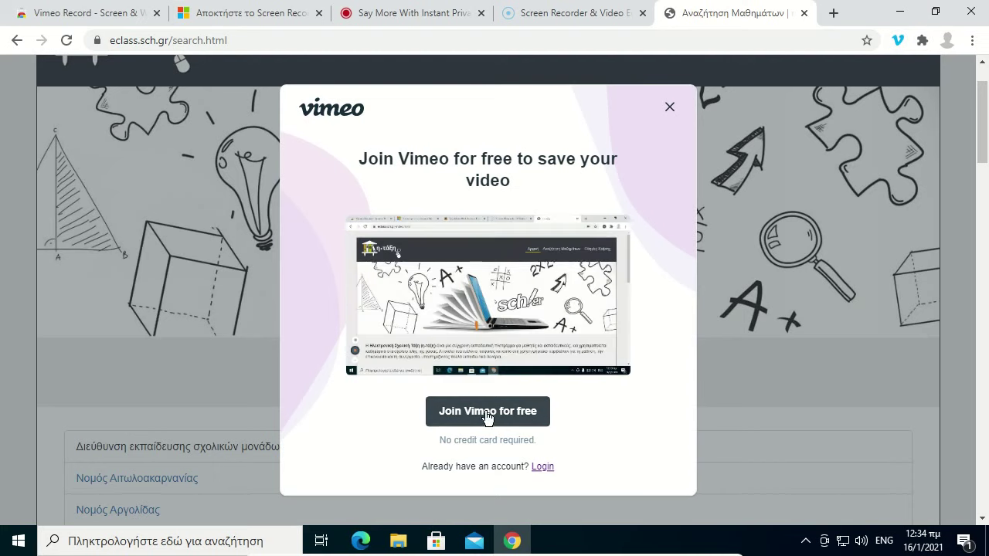
click(542, 467)
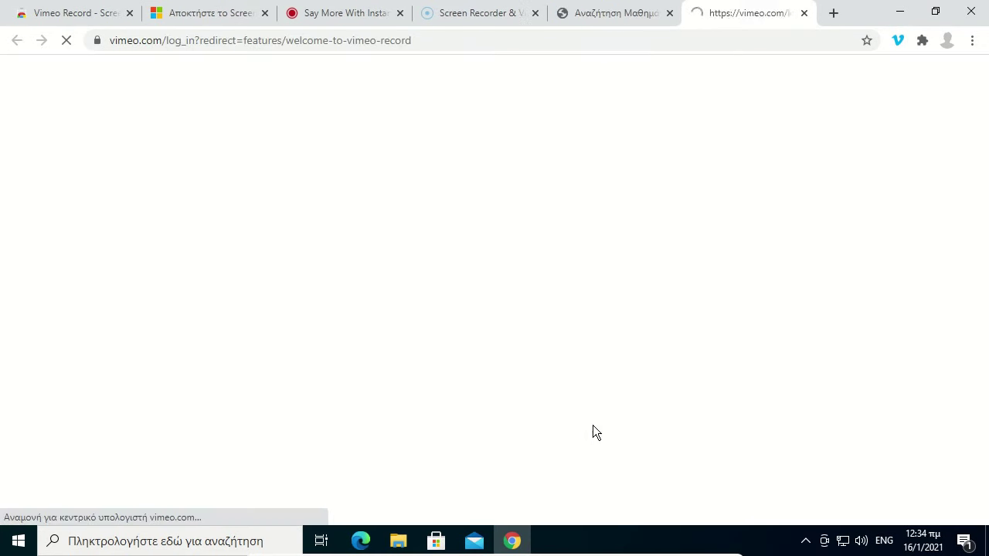
scroll(726, 340, down, 1)
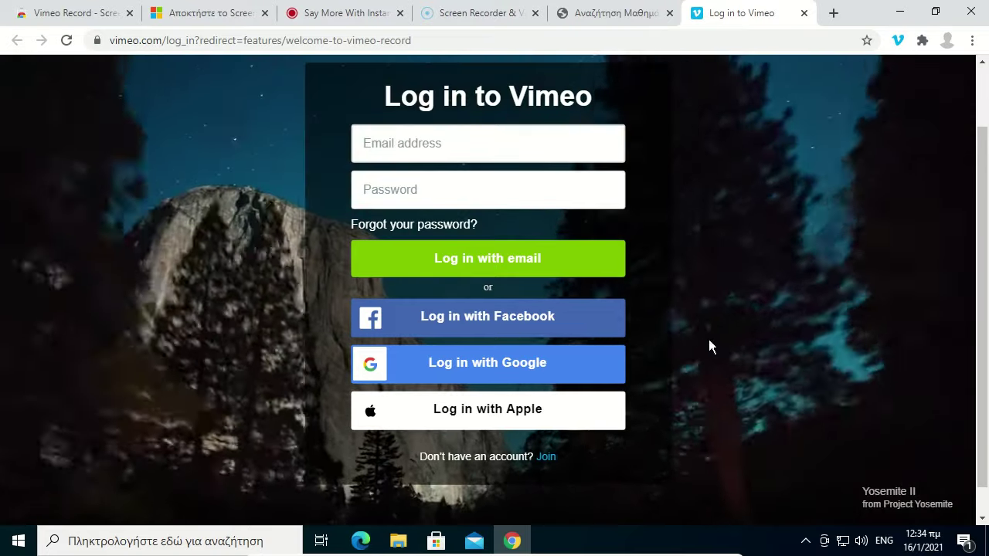
click(485, 367)
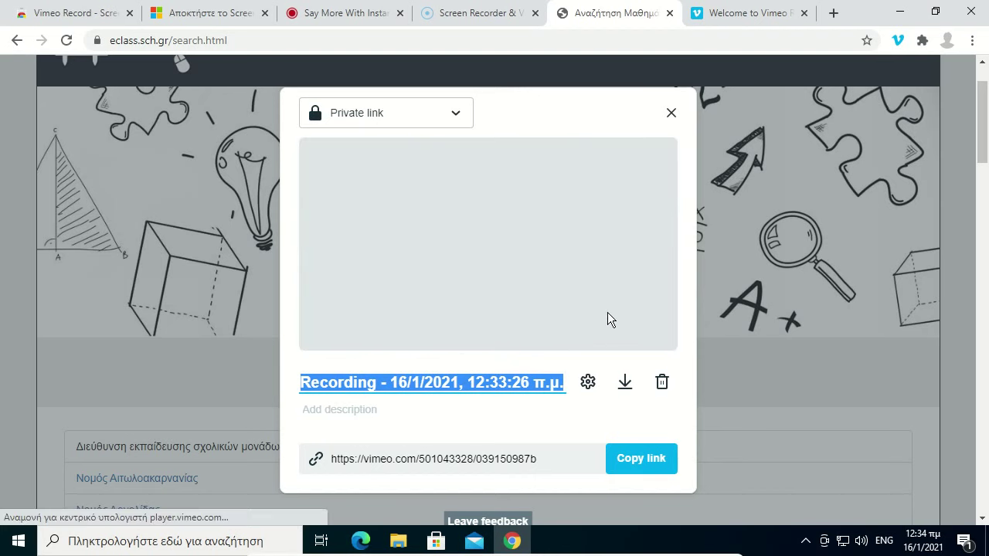
Download the recording and select its file, New Recording - 16_1_2021, 12_33_26 π.μ., in File Explorer's Στοιχεία λήψης folder
click(625, 384)
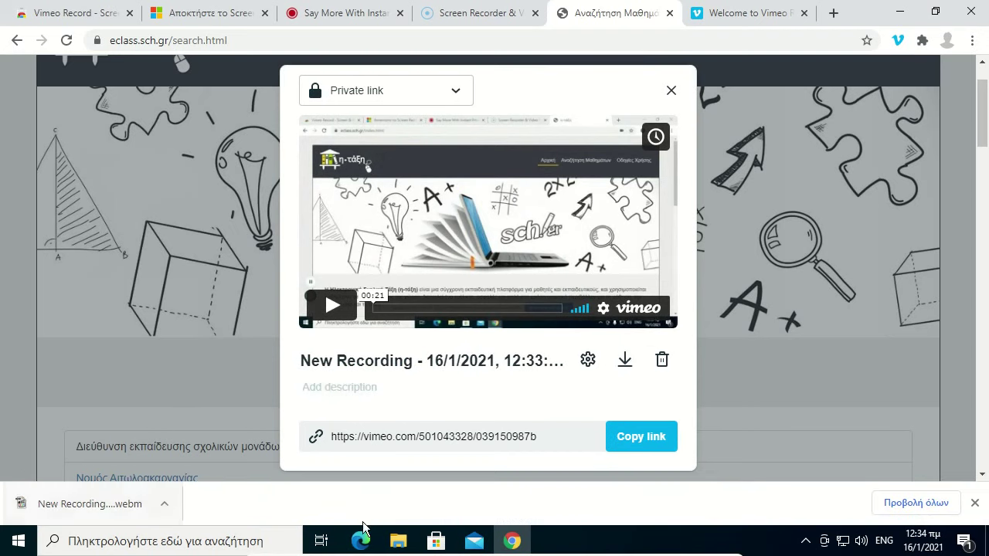
click(400, 543)
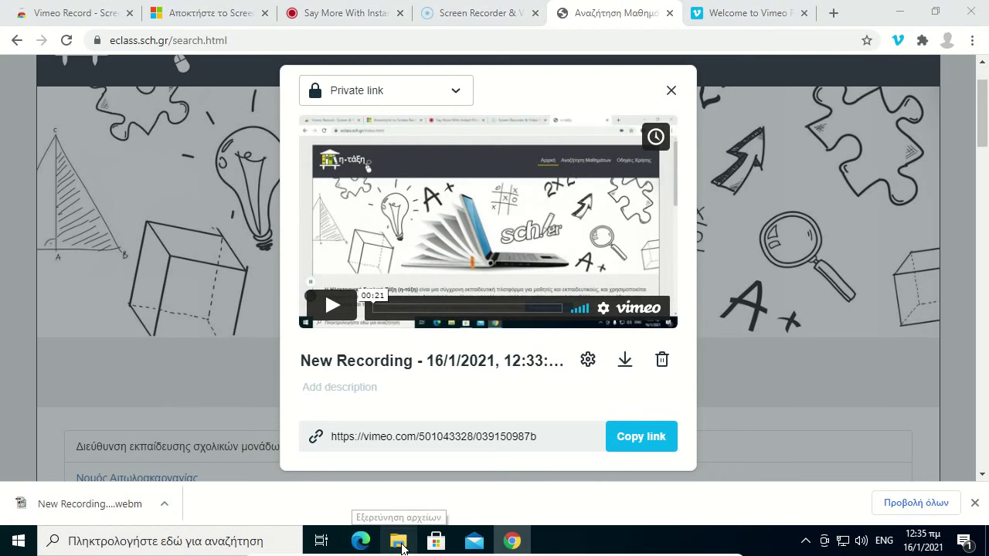
click(267, 314)
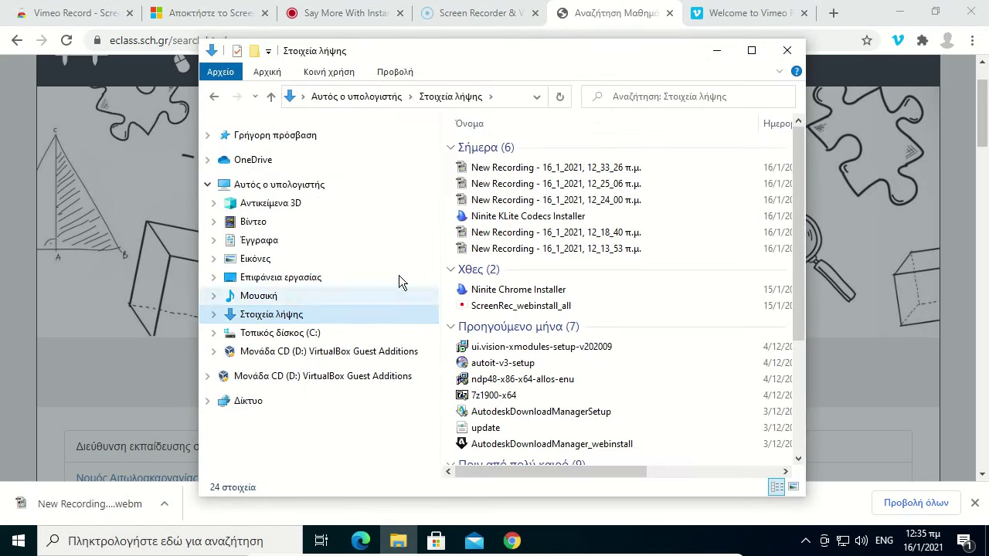
click(751, 51)
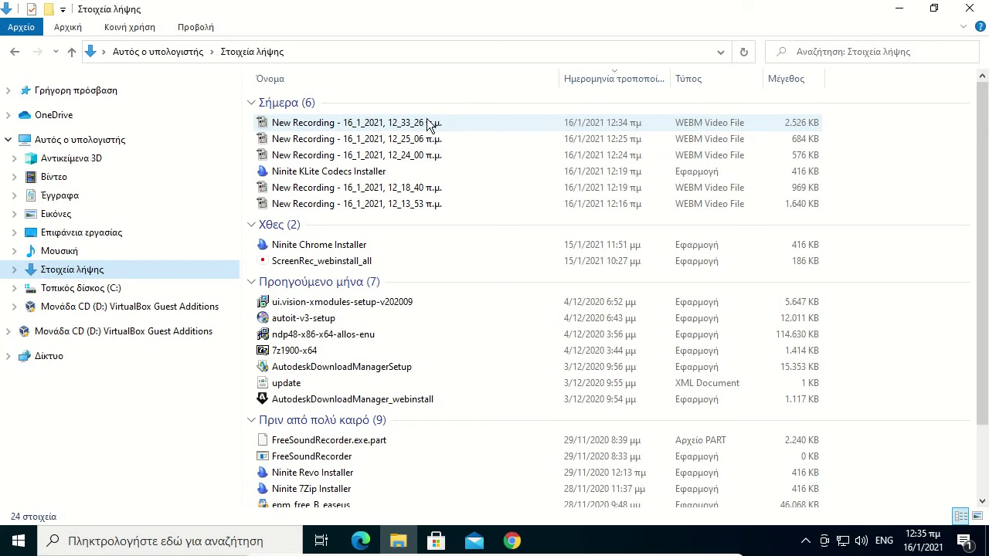
click(380, 123)
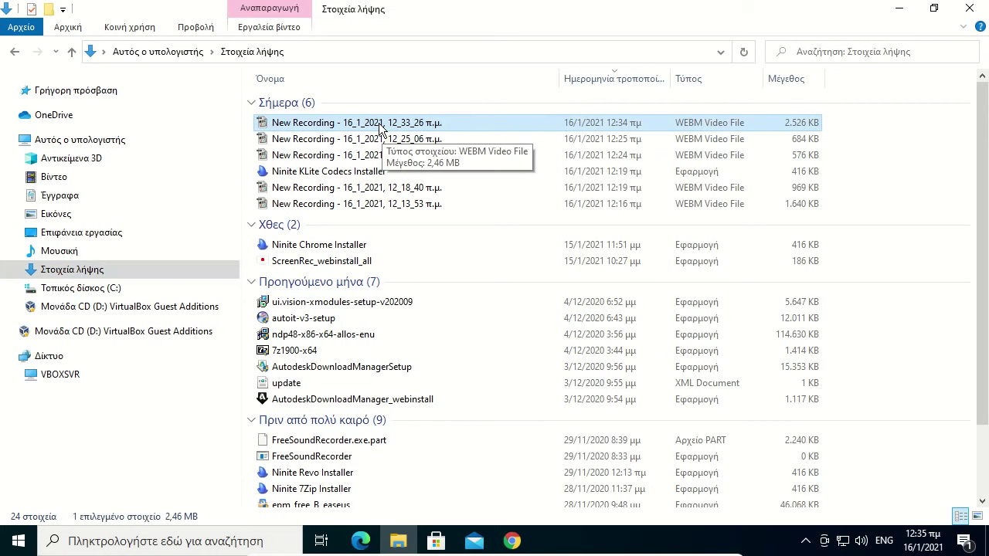
Open the selected recording with Ταινίες και τηλεόραση, play it full screen, and close the player
right_click(380, 128)
mouse_move(480, 280)
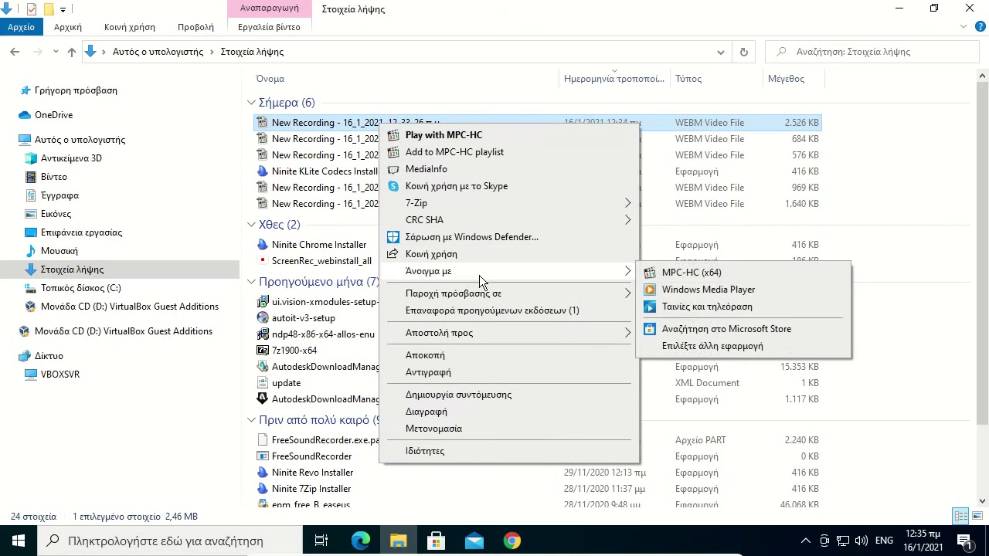
click(683, 308)
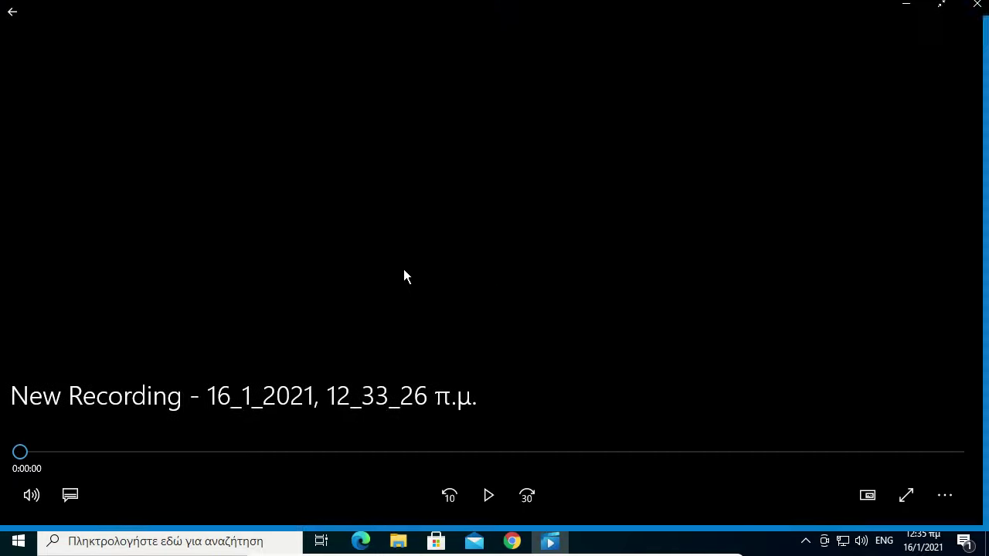
double_click(404, 275)
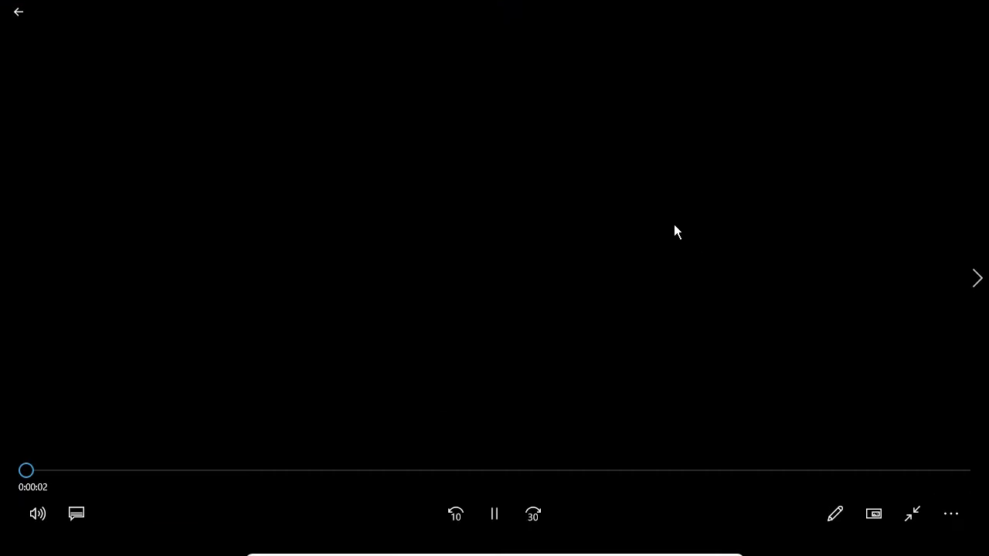
key(Escape)
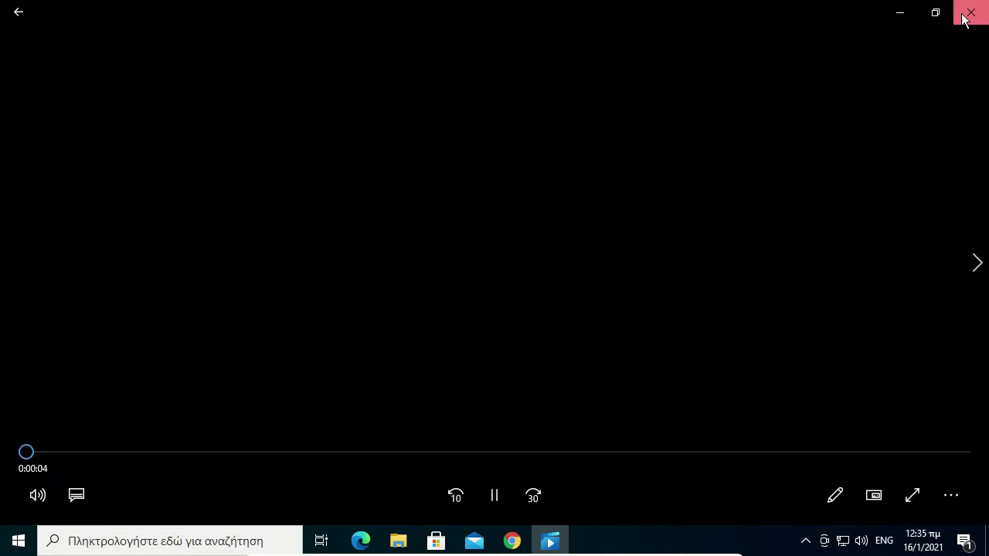
click(968, 10)
Play the same recording with Windows Media Player and close the player
right_click(363, 124)
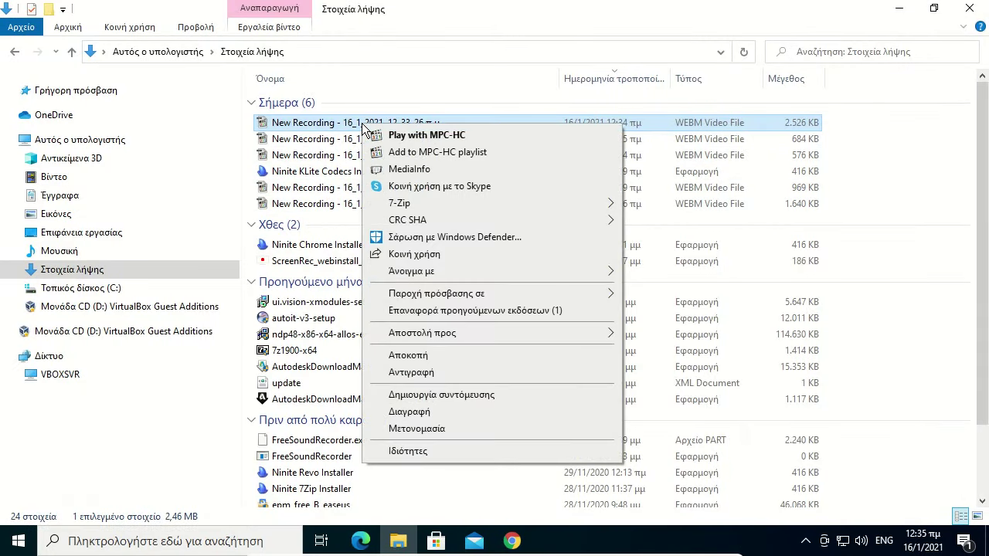
mouse_move(442, 274)
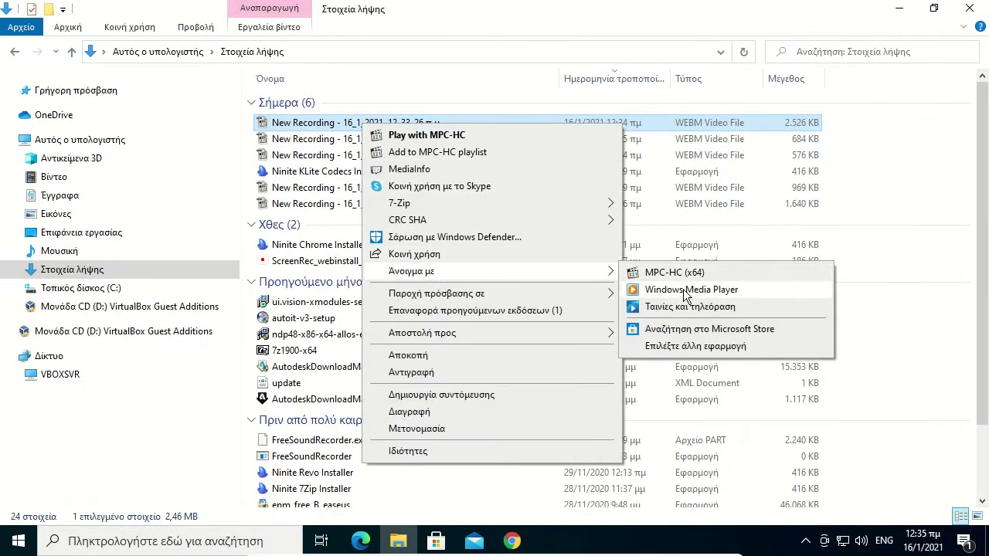
click(683, 290)
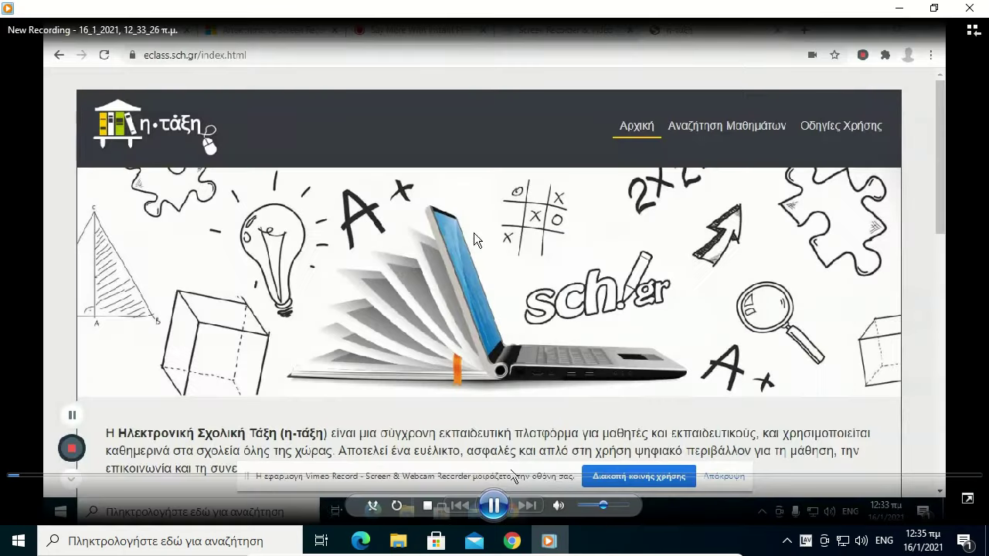
click(970, 8)
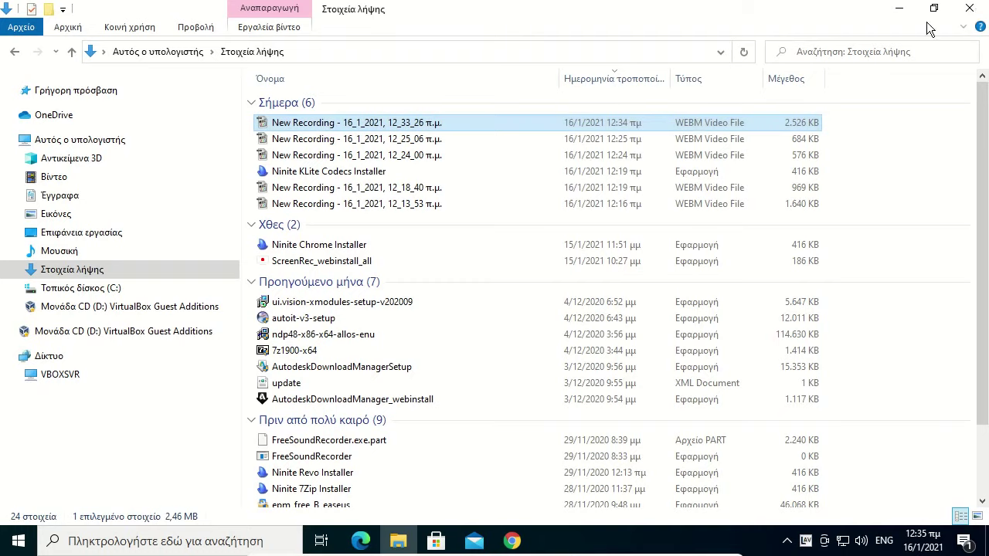
Play the 12_33_26 recording in the default player, MPC-HC, close it, and minimize File Explorer to return to Chrome
click(374, 143)
click(361, 124)
double_click(353, 122)
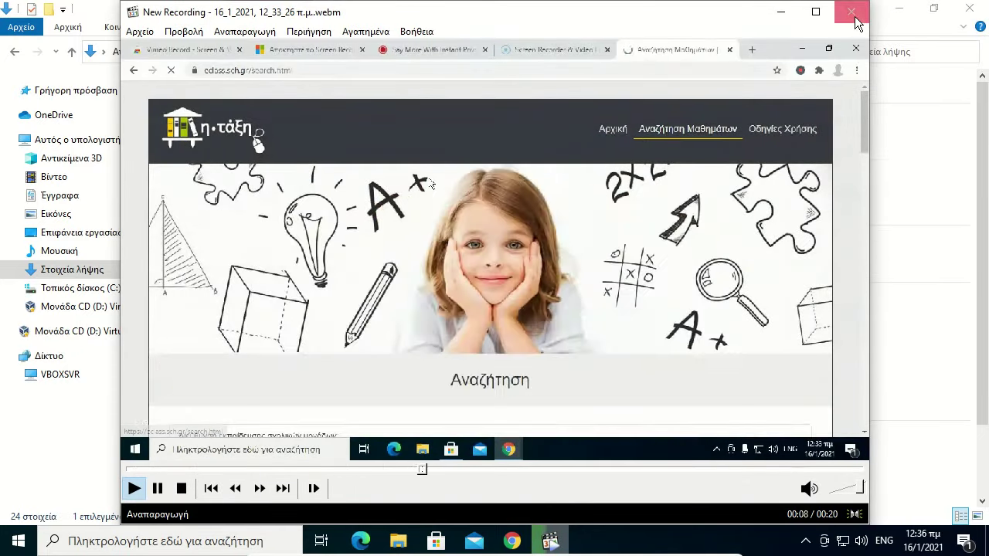
click(851, 21)
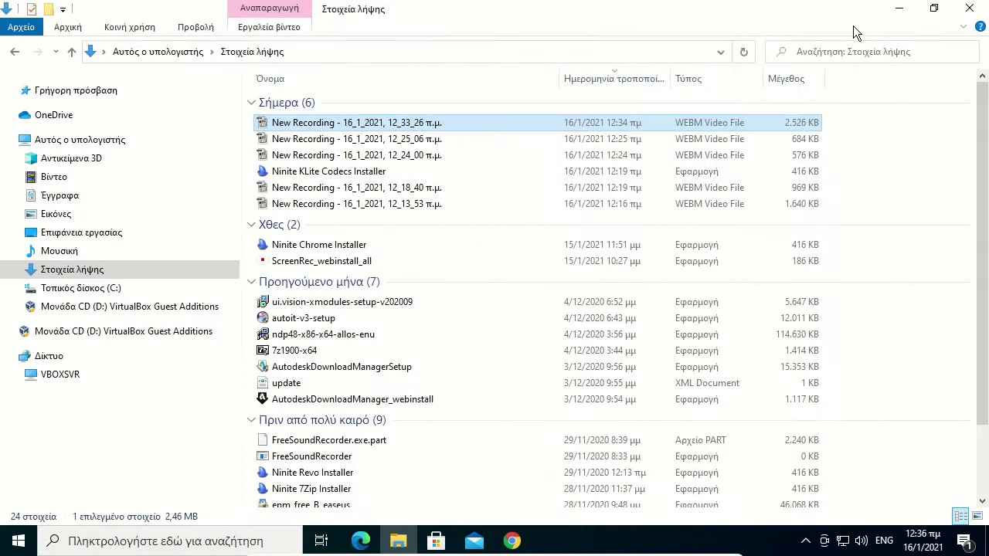
click(899, 9)
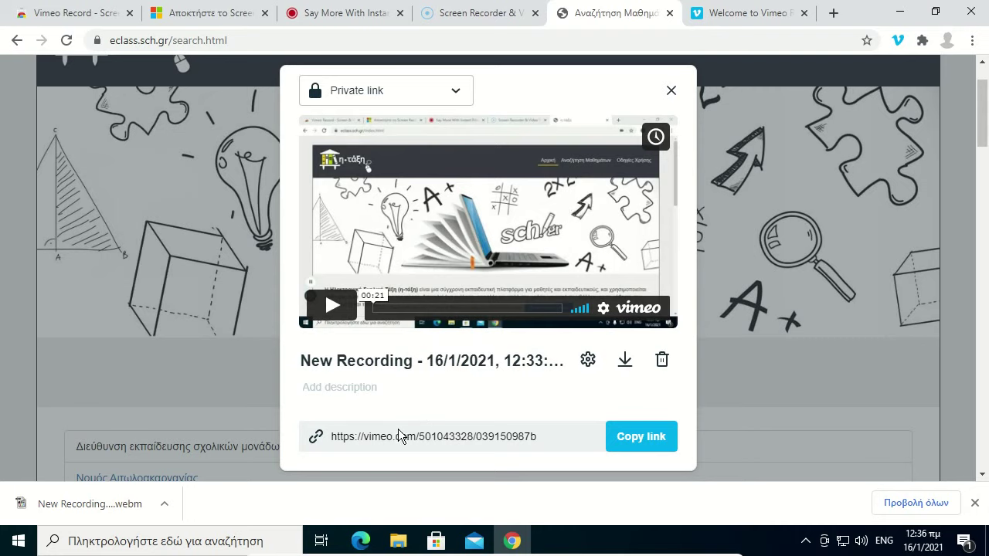
Copy the recording's private Vimeo link and look over the options for who can watch the video
click(634, 439)
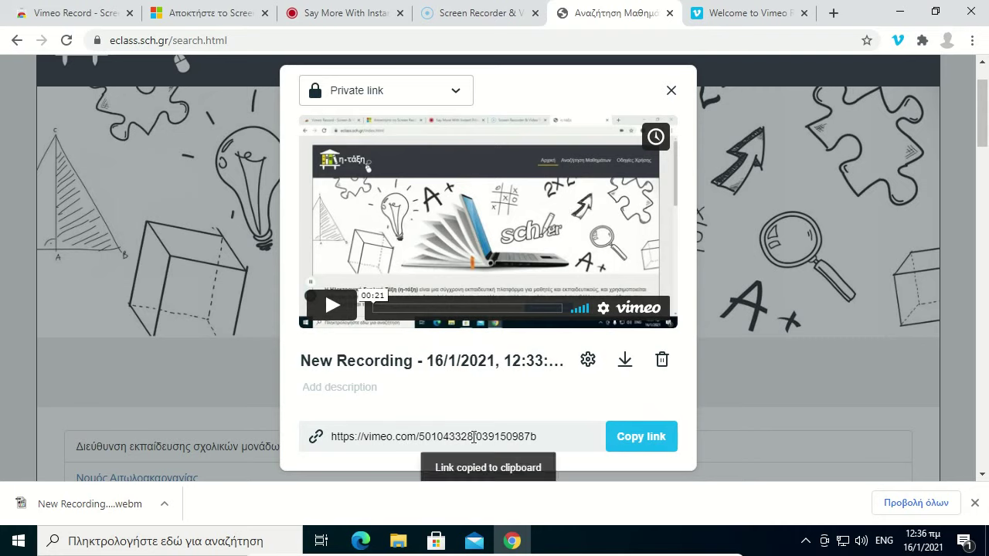
click(391, 439)
right_click(391, 439)
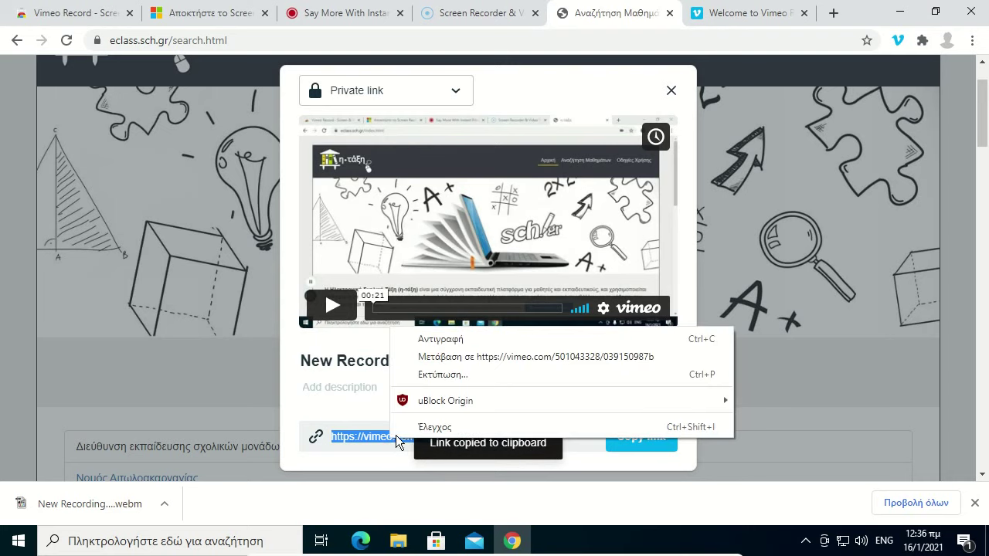
click(447, 340)
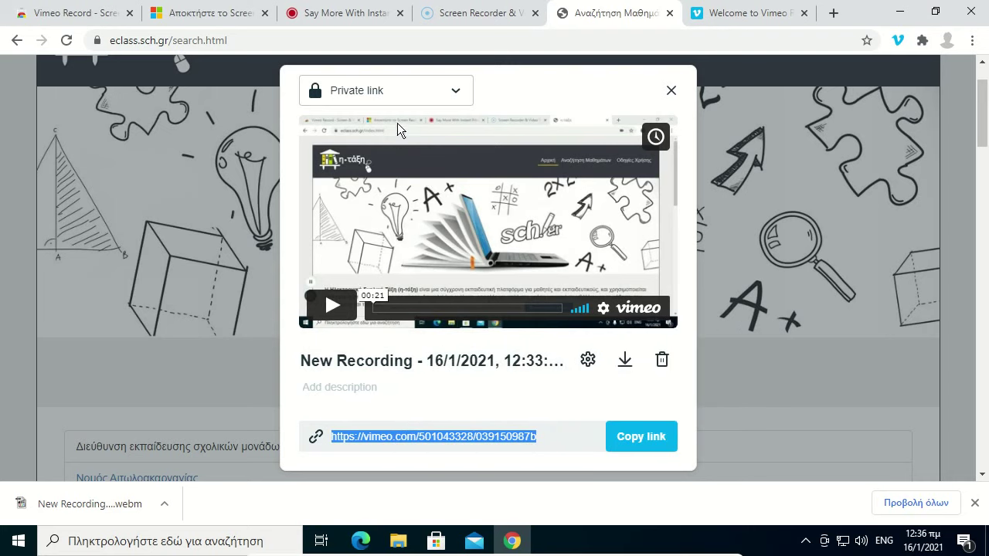
click(437, 91)
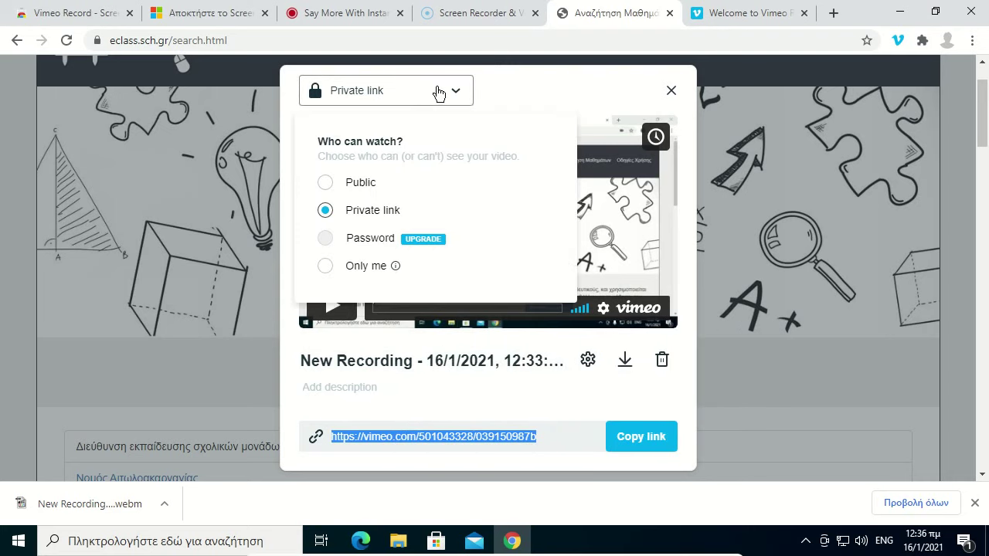
click(439, 91)
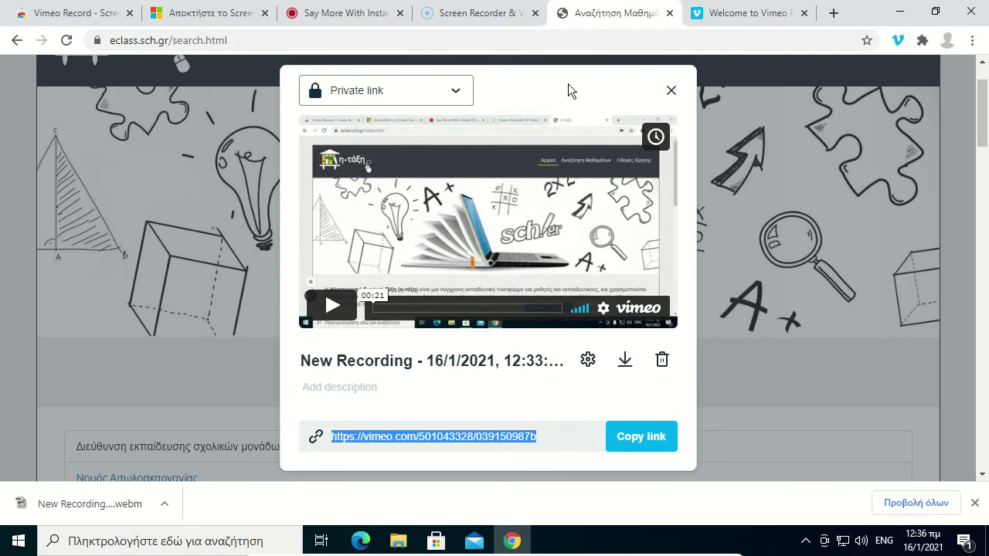
Open the copied video link in the Welcome to Vimeo Record tab, dismiss the recording promotion, and look over the video page
click(739, 12)
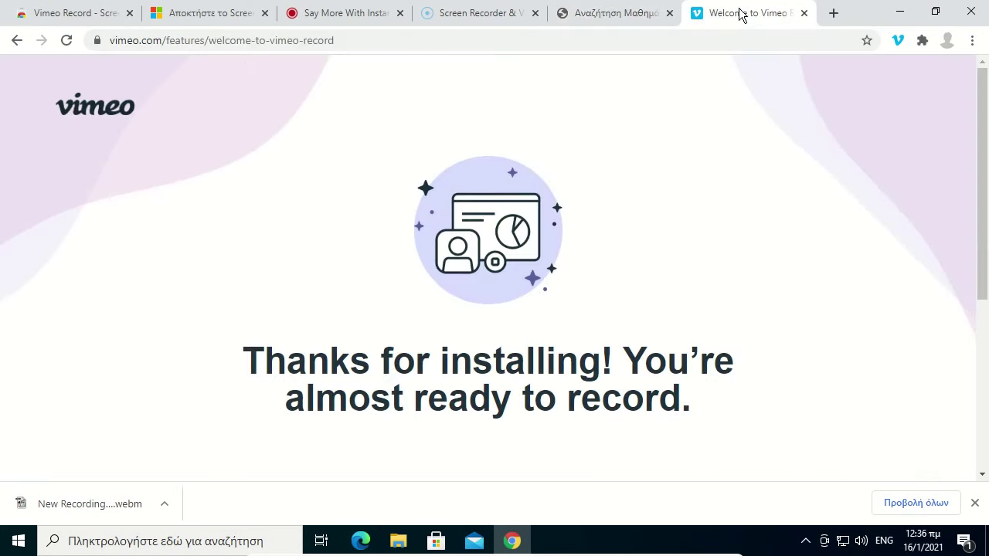
click(212, 37)
right_click(213, 37)
click(289, 160)
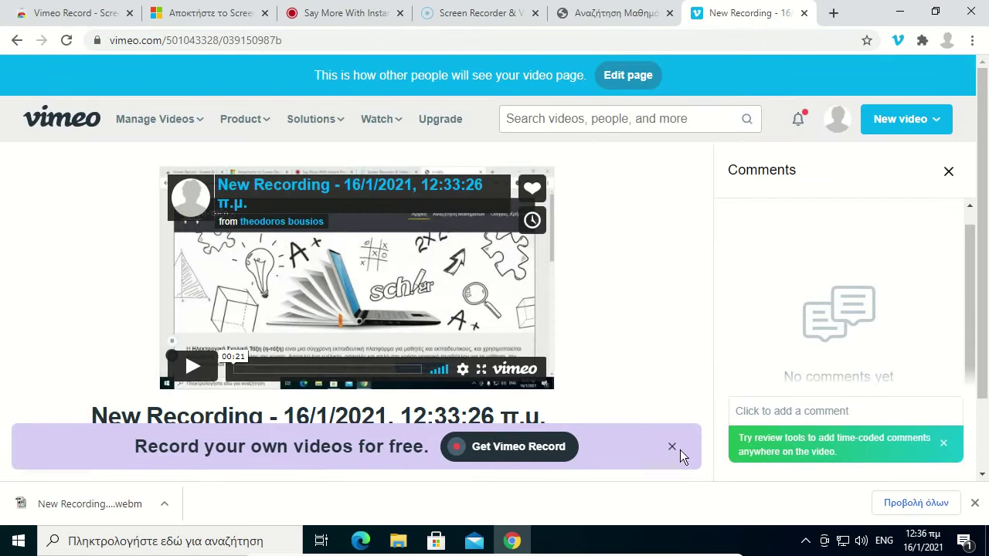
click(672, 448)
scroll(542, 302, down, 1)
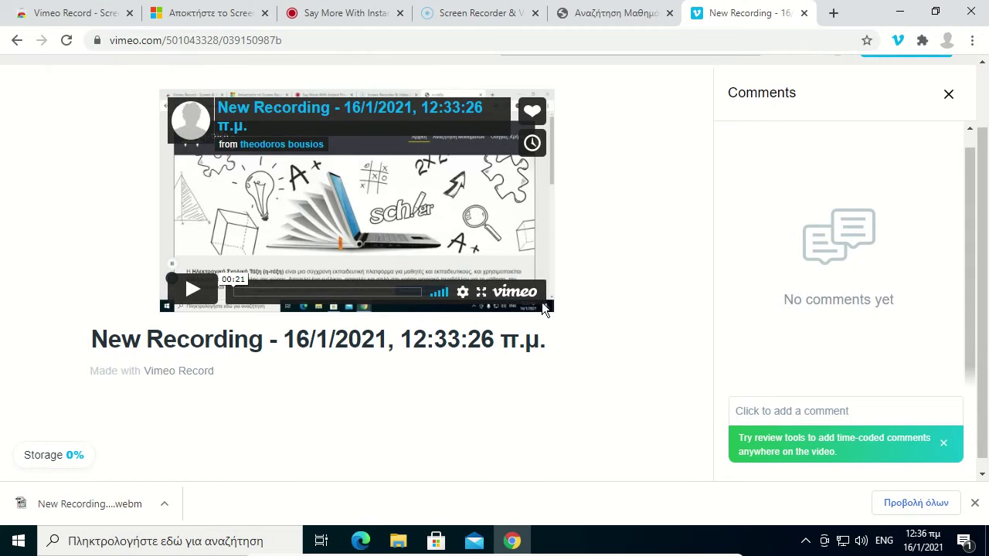
scroll(542, 302, up, 1)
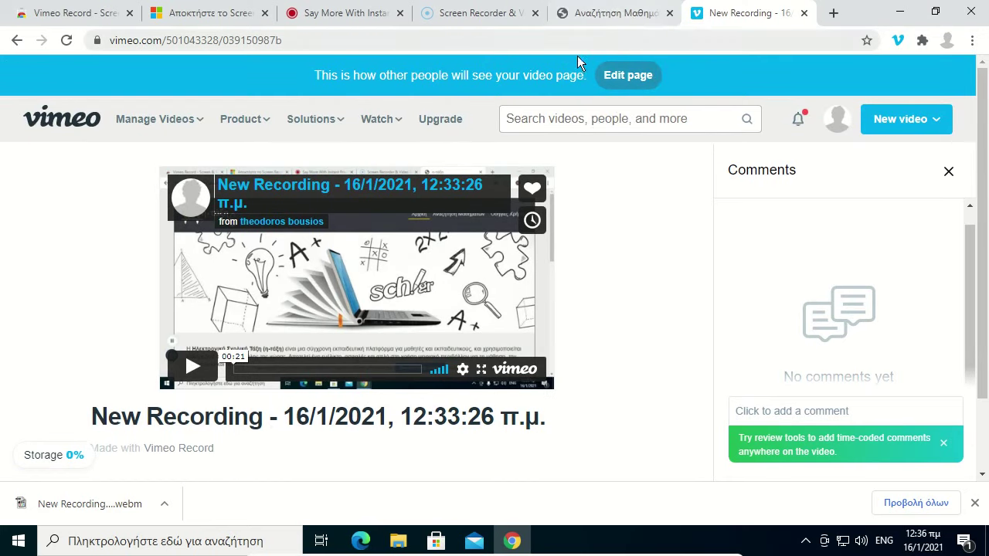
Open the Recordings folder in the account's Vimeo videos and view the further actions for the first recording
mouse_move(835, 121)
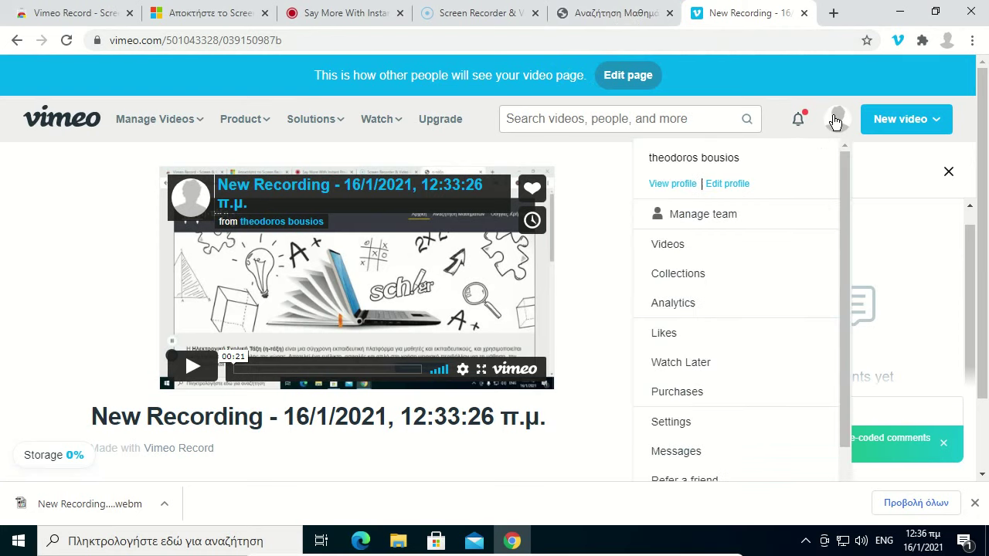
click(668, 247)
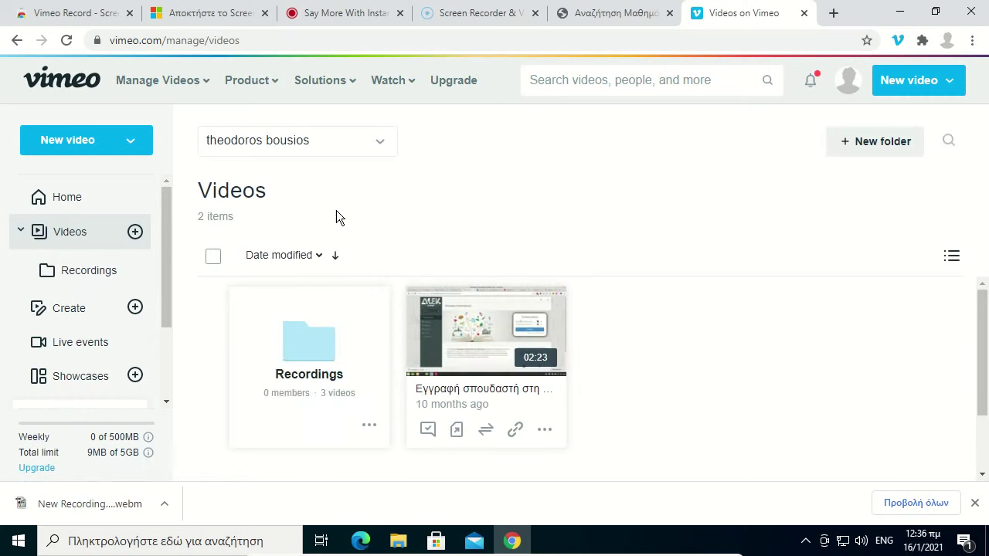
click(314, 346)
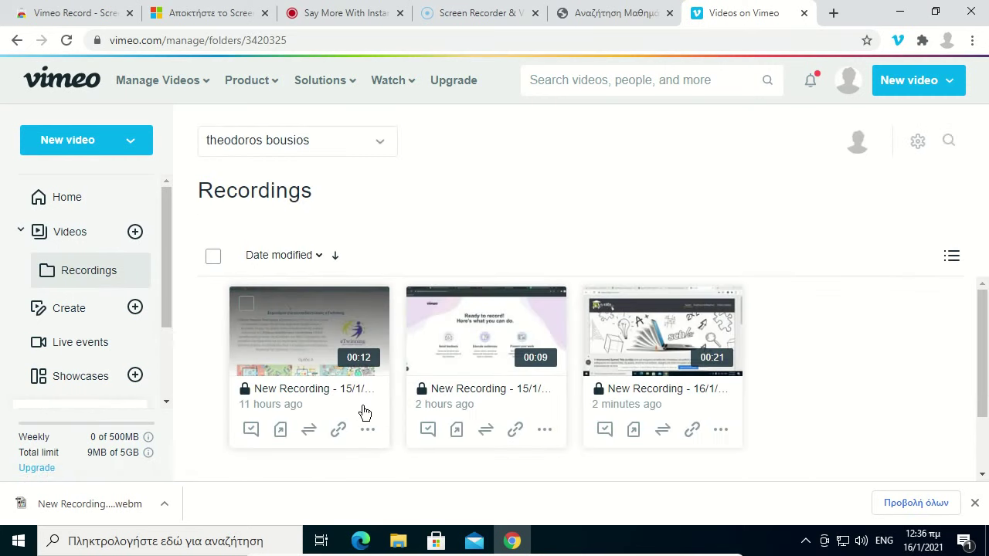
click(367, 431)
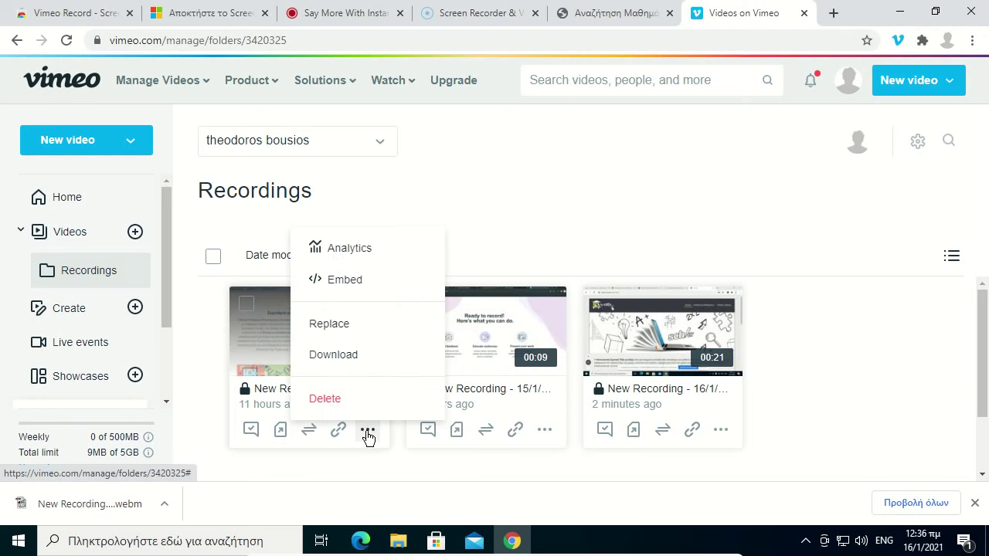
click(687, 171)
Return to the recording's dialog on the eclass search page and review the Who can watch? privacy choices
click(624, 21)
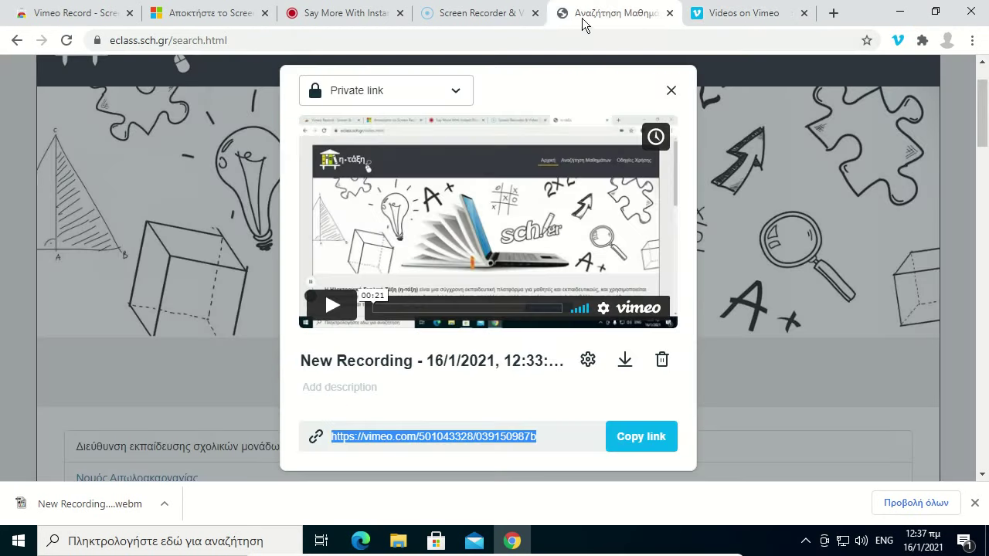
click(458, 96)
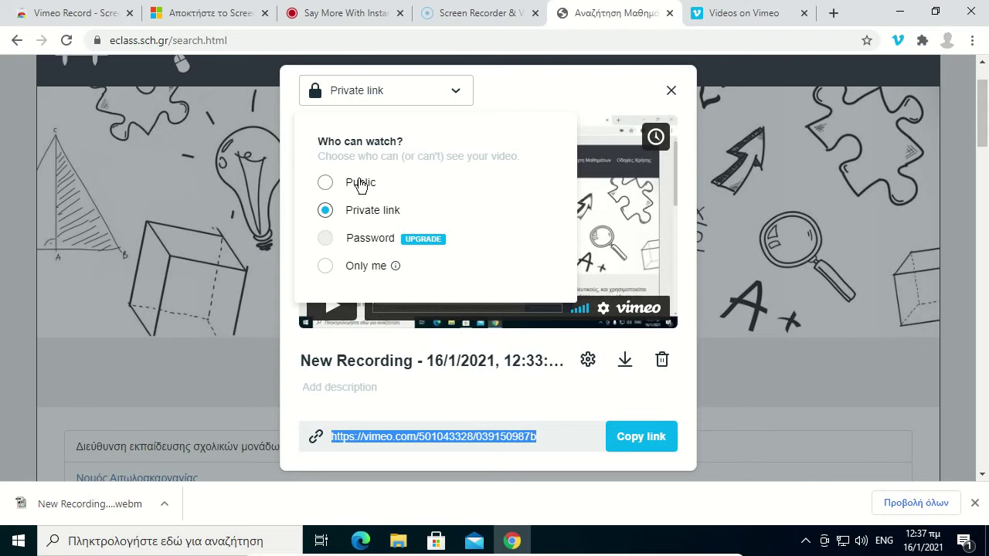
click(528, 81)
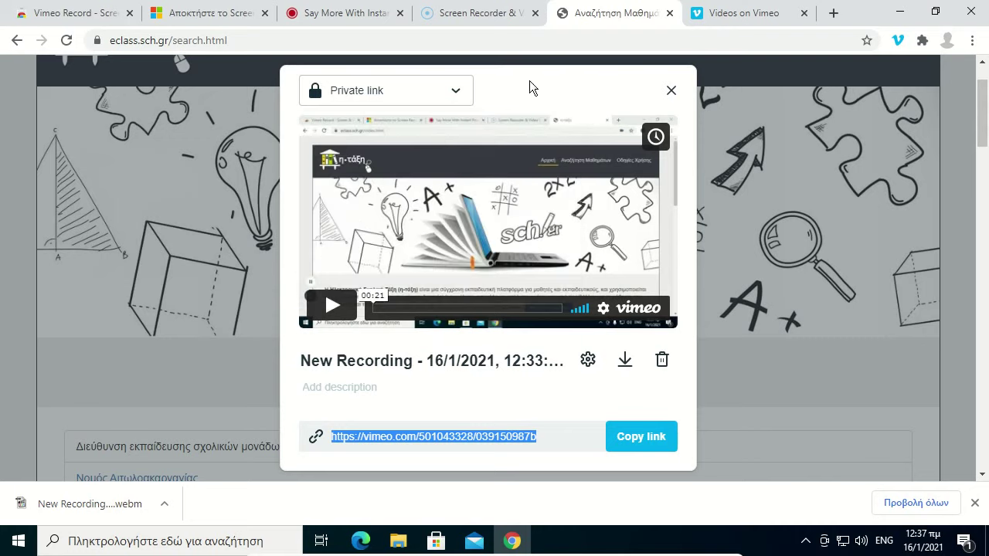
Open the recording's Vimeo settings in a new tab, go back to the eclass search page, and close the recording's dialog
click(587, 359)
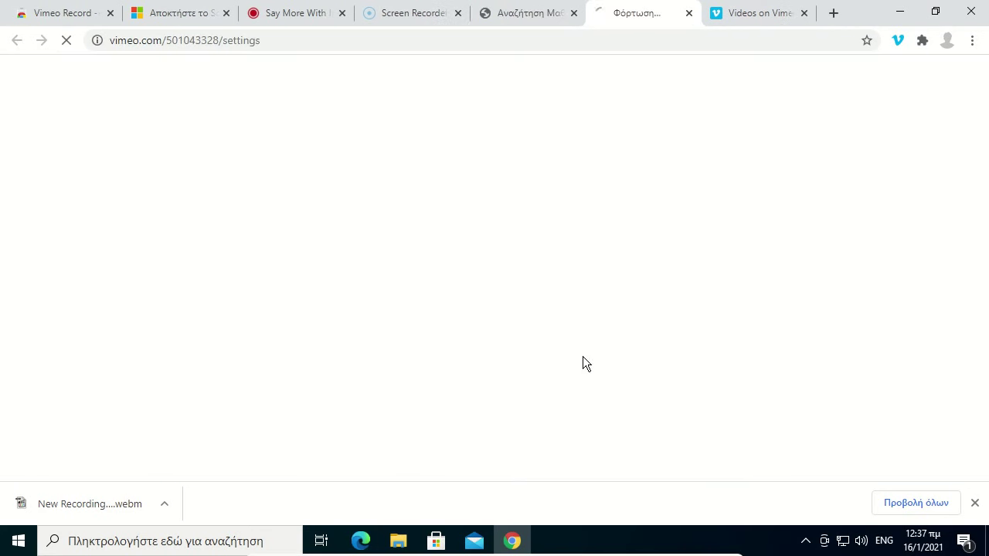
click(536, 14)
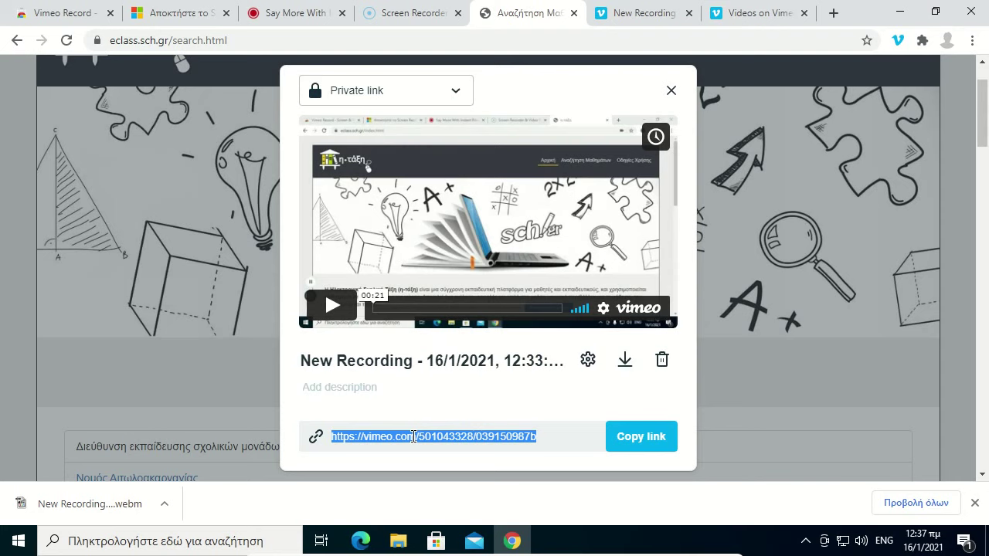
click(671, 93)
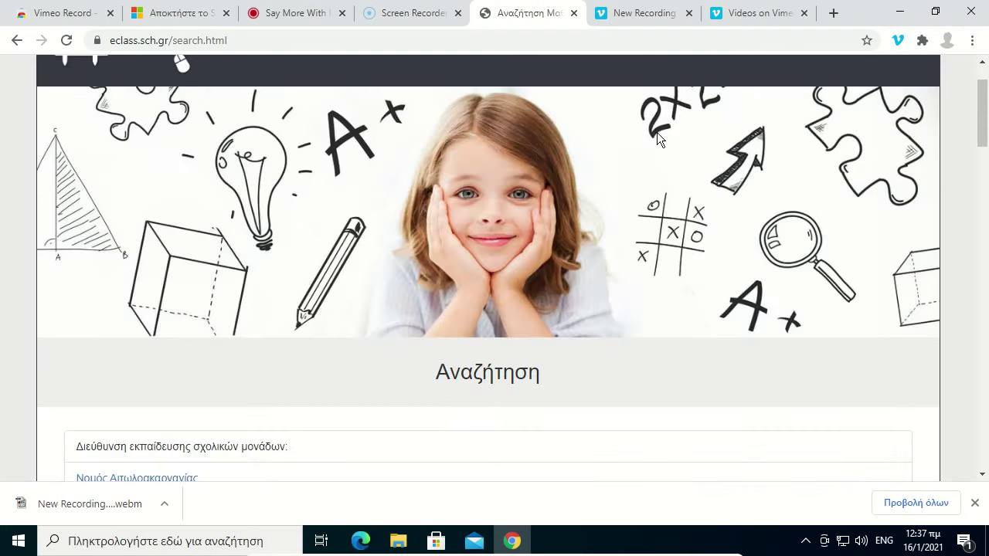